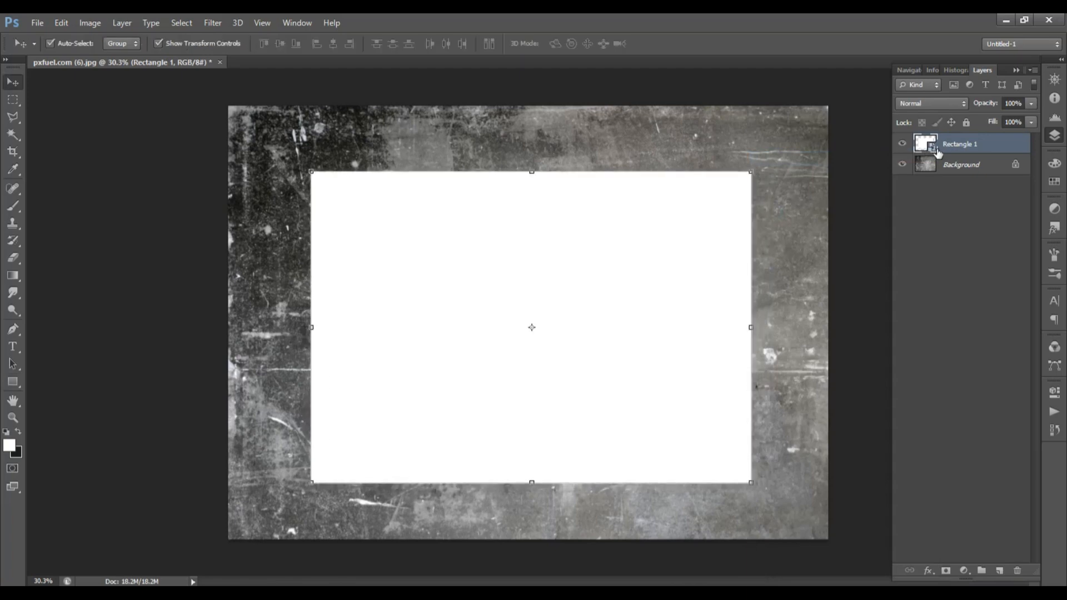
Step: Open the contents of the Rectangle 1 smart object and delete its white rectangle
click(572, 265)
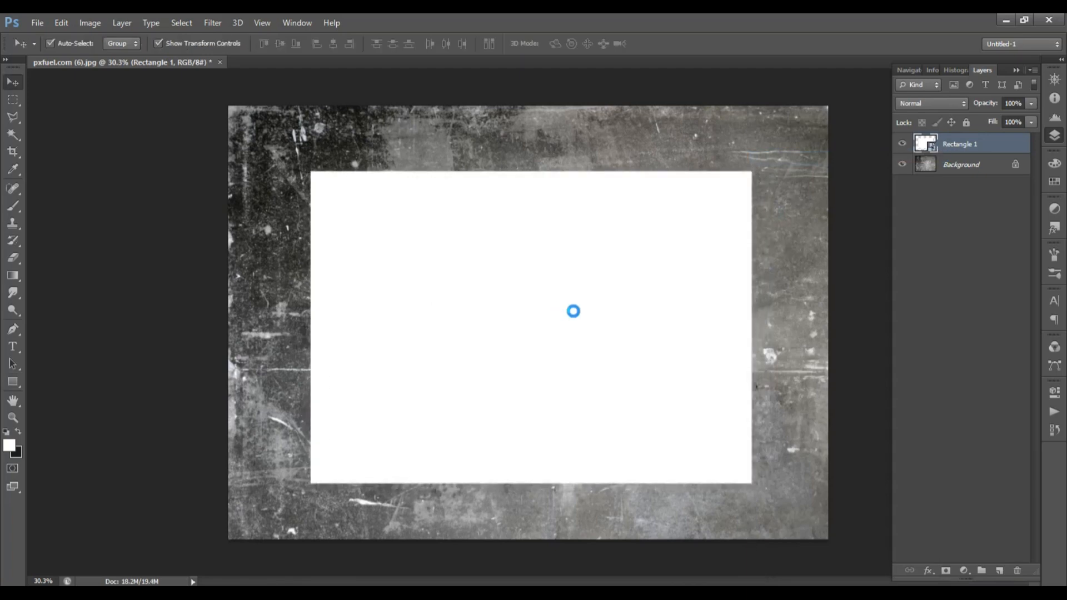
key(Delete)
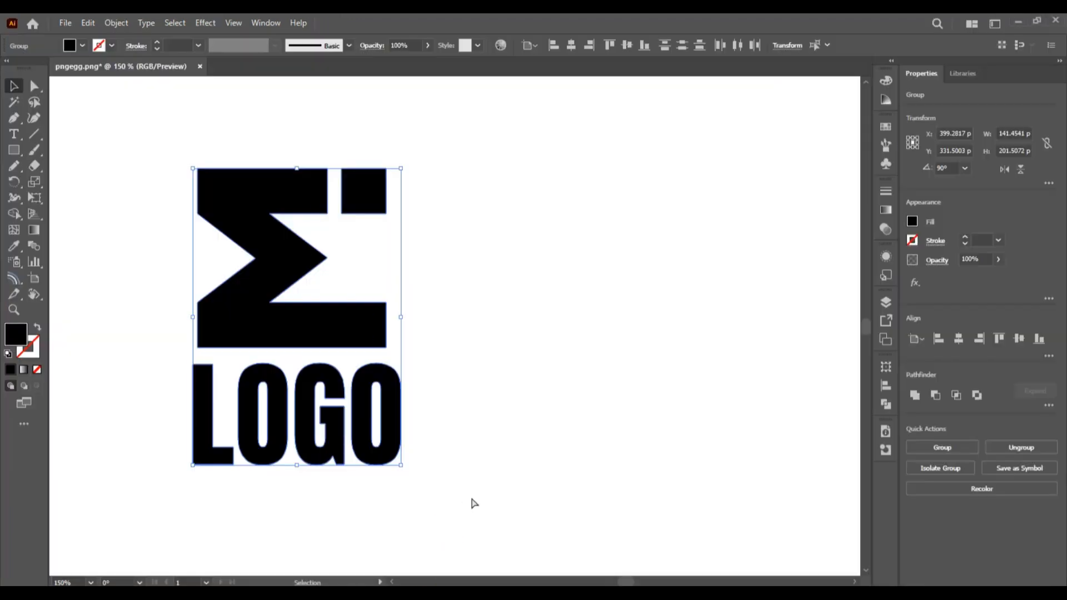
Step: Copy the logo group from Illustrator, paste it into Rectangle 1.psb in Photoshop enlarged to about 122%, and save the file
key(a)
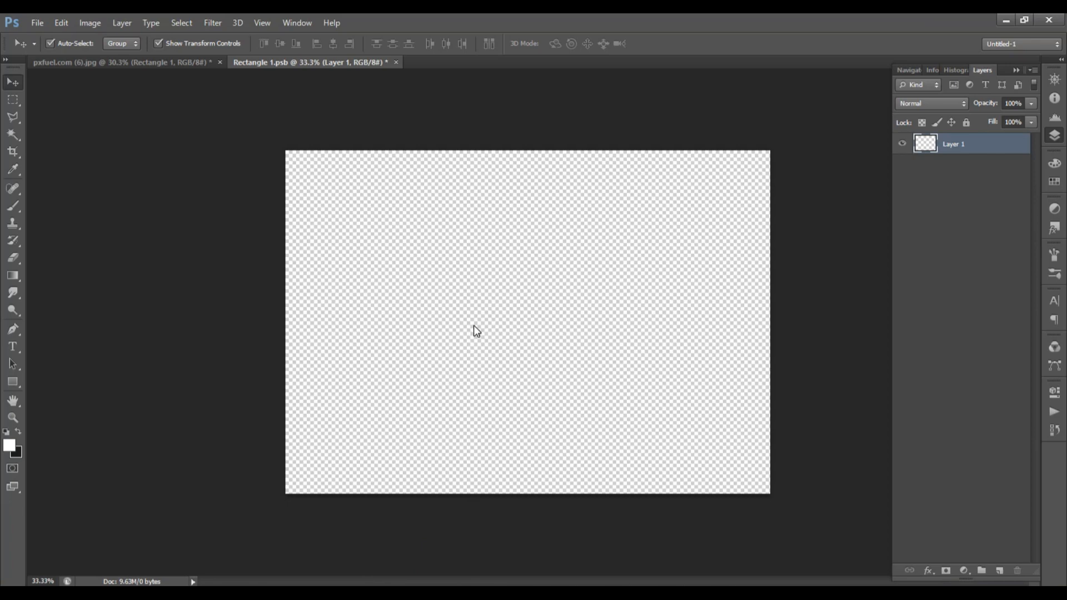
key(ctrl+v)
click(557, 207)
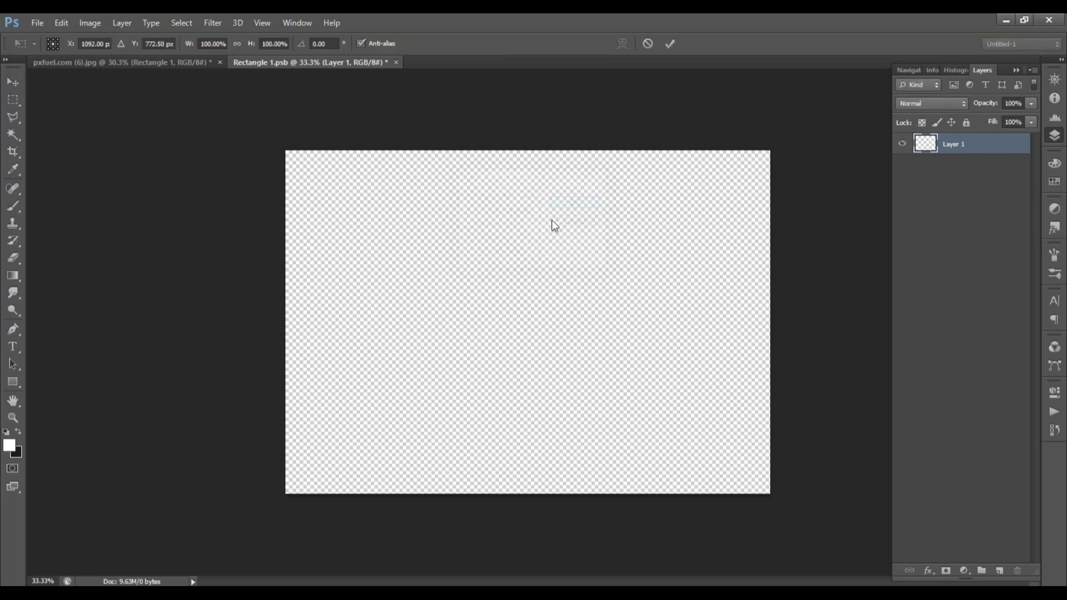
drag(598, 236, 613, 215)
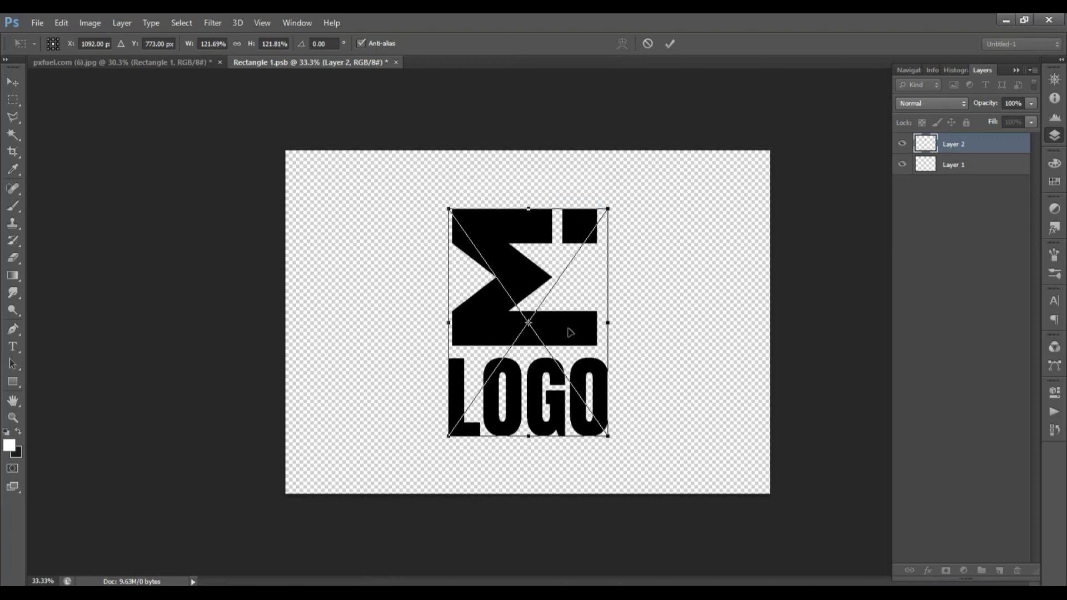
key(Return)
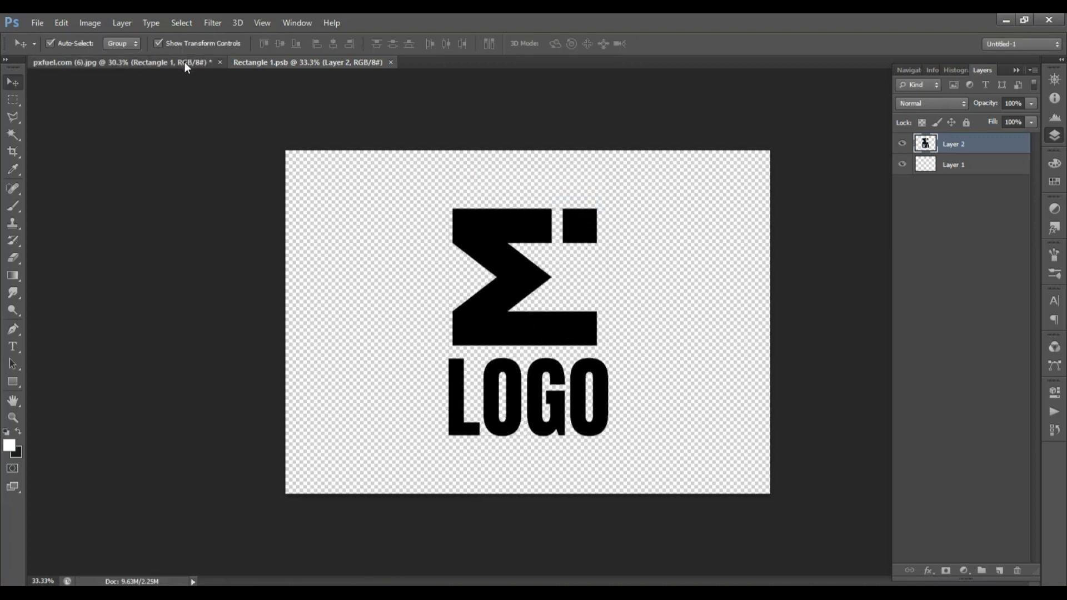
Step: Return to the pxfuel.com (6).jpg document and add a Gradient Overlay effect to the Rectangle 1 layer
click(185, 62)
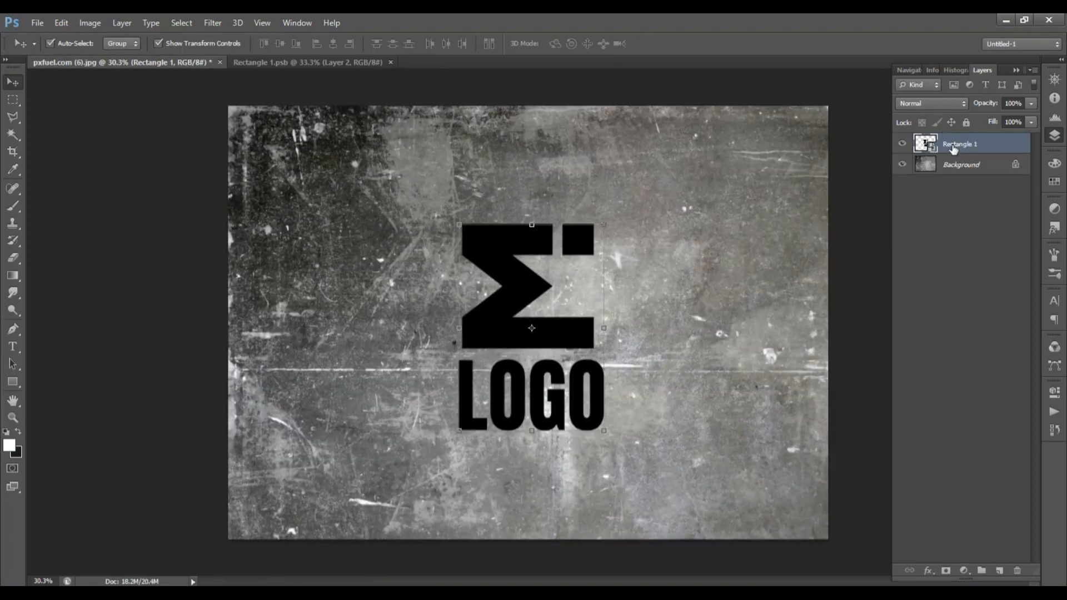
right_click(953, 148)
click(796, 81)
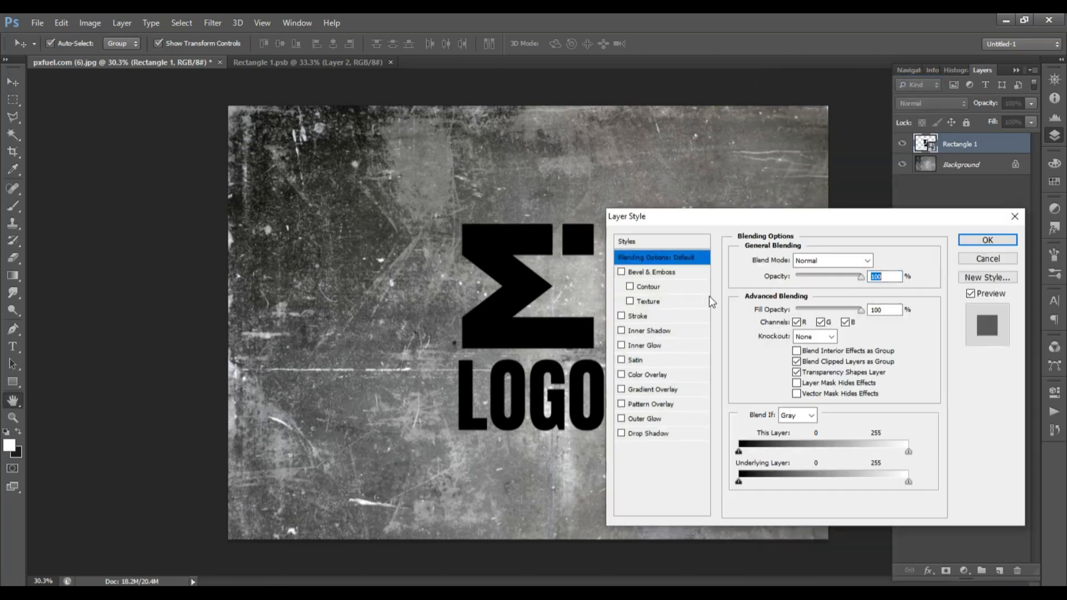
click(645, 392)
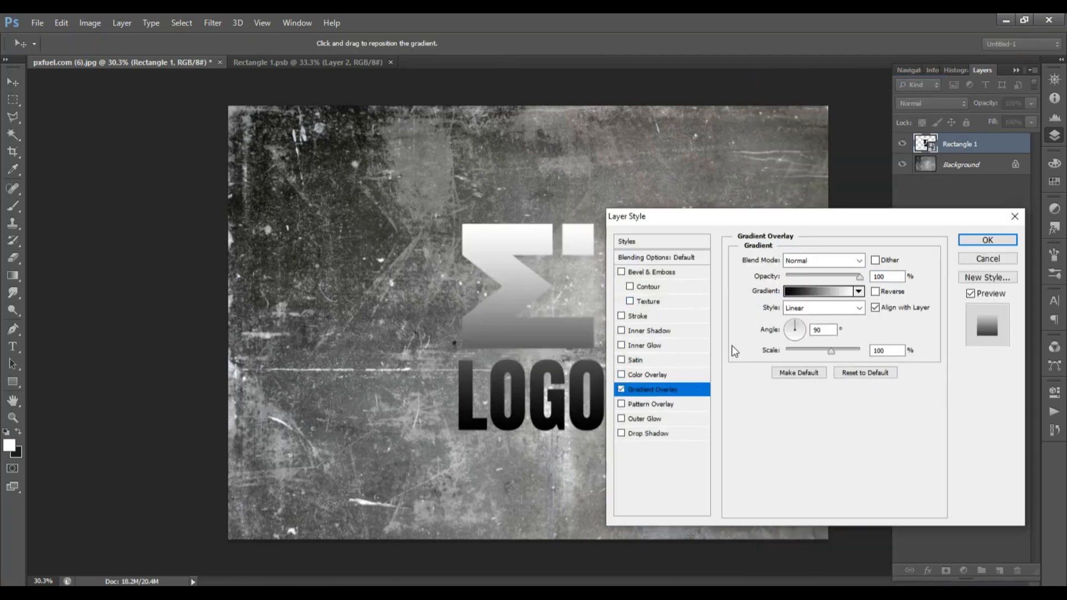
Step: Edit the overlay gradient, setting the start stop's color to 626262 and the end stop's color to 969696
click(809, 291)
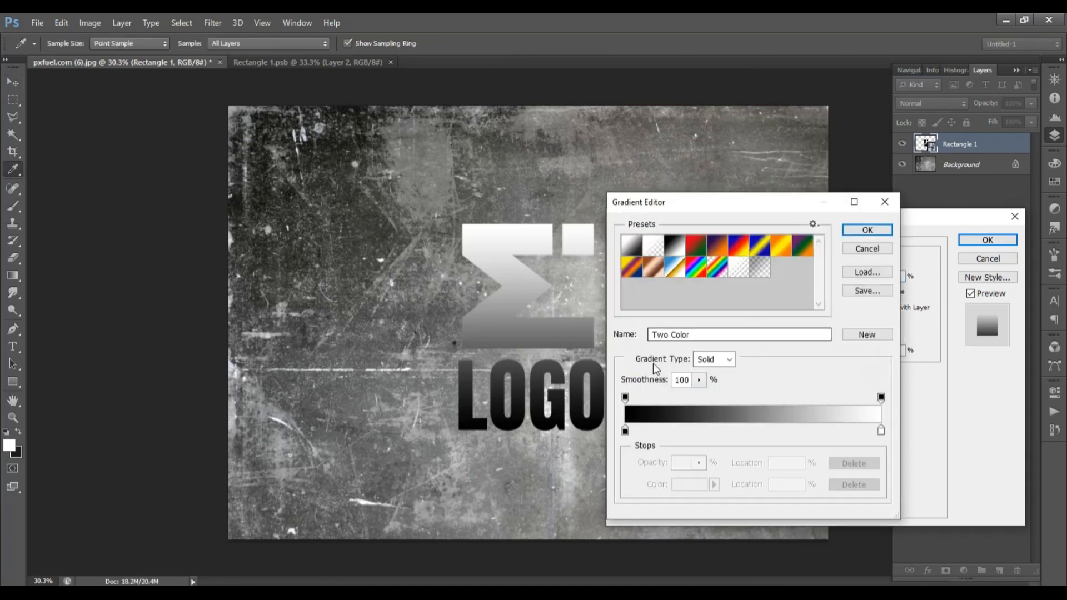
double_click(625, 432)
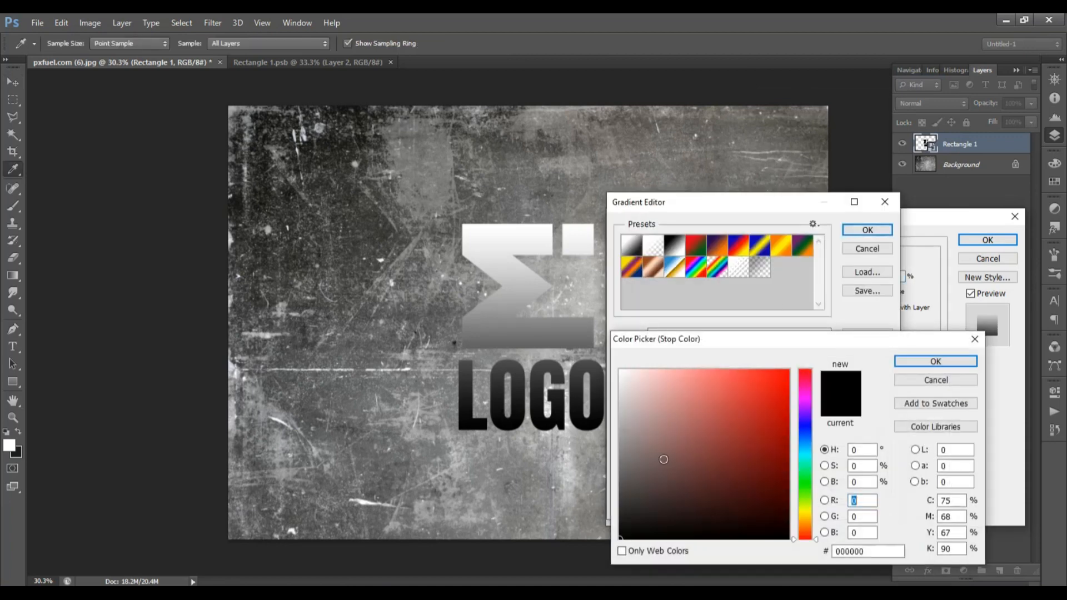
click(617, 454)
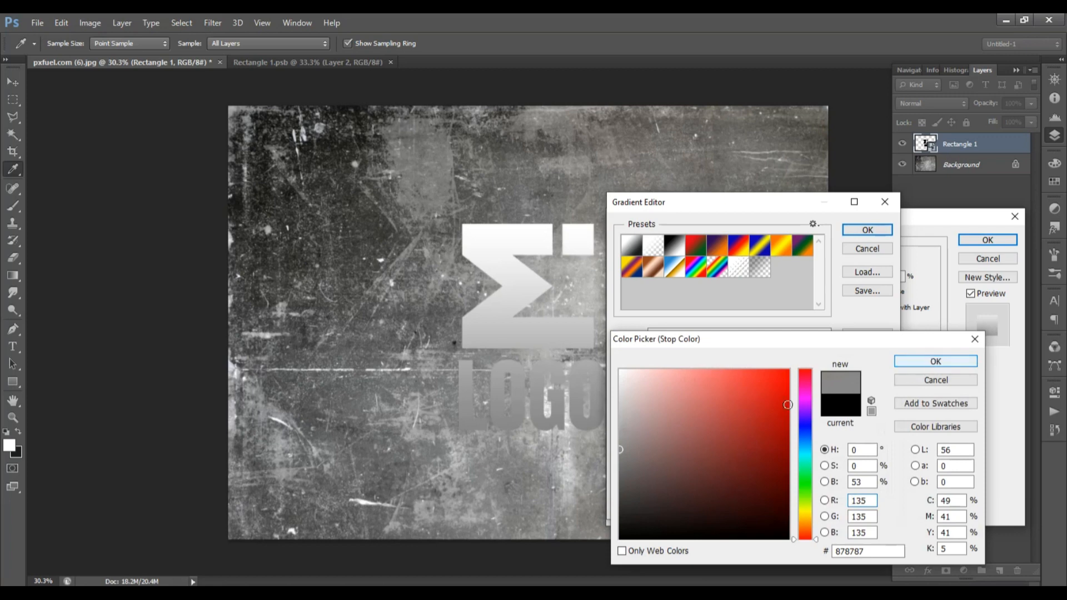
click(620, 474)
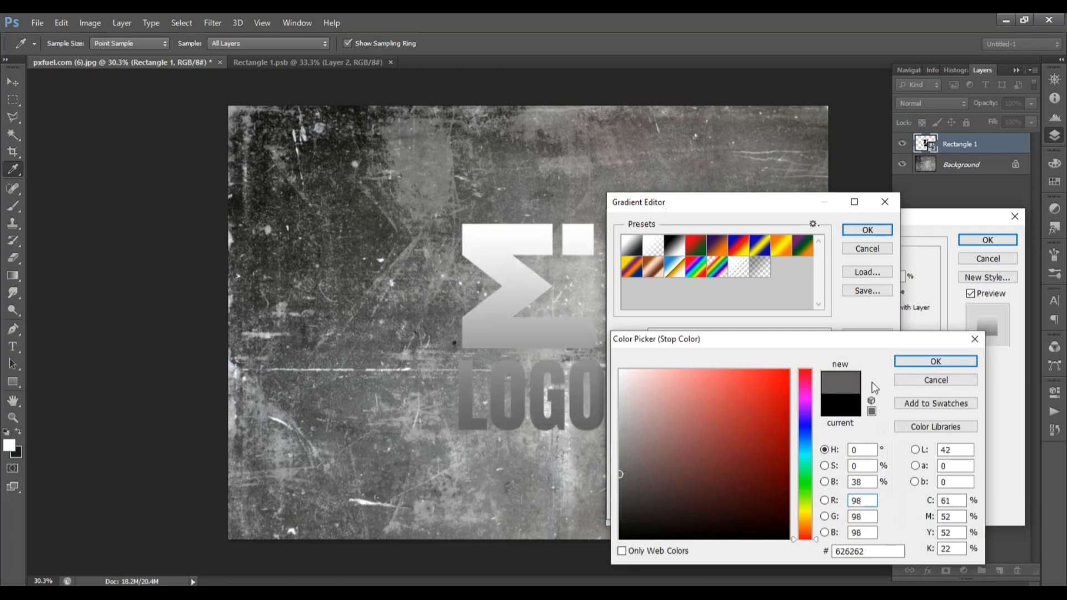
click(936, 362)
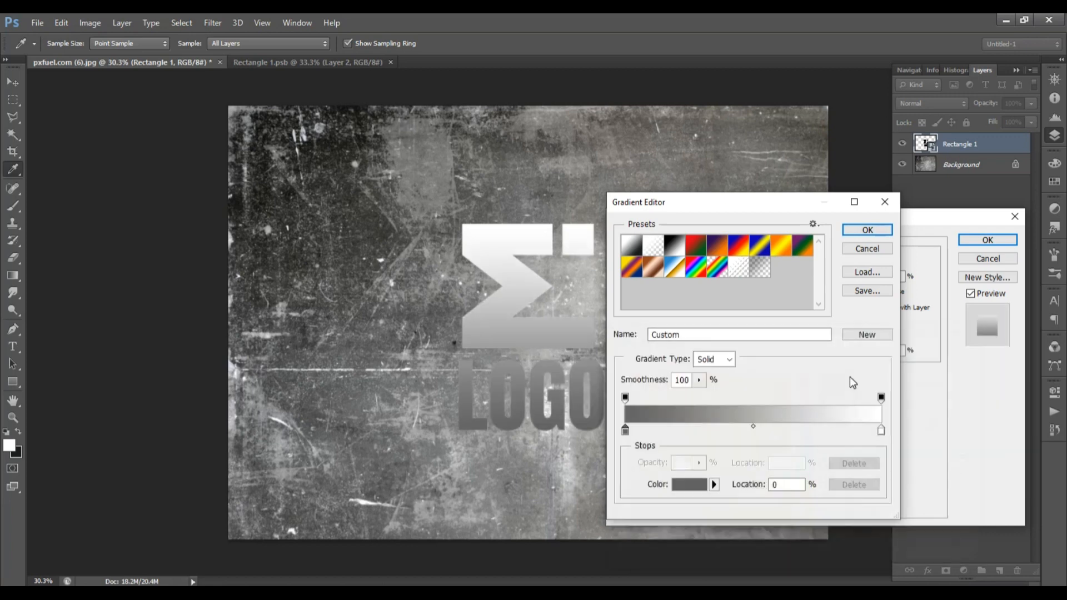
double_click(881, 431)
click(597, 444)
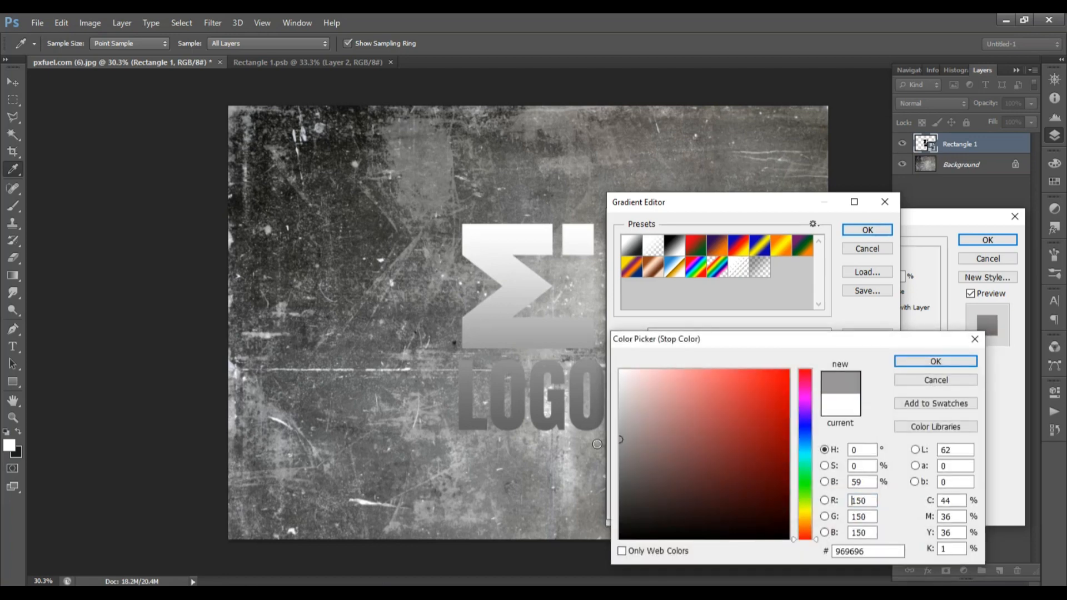
click(934, 362)
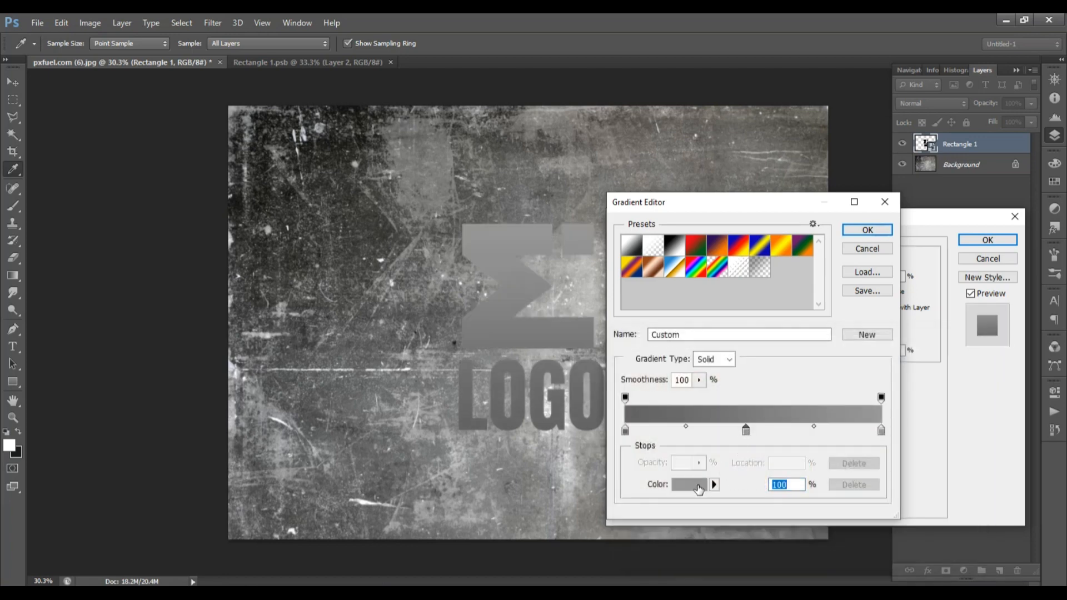
Step: Add a light grey ececec stop near the middle of the gradient and move it to 61%
click(698, 484)
mouse_move(636, 380)
mouse_down()
mouse_move(617, 364)
mouse_move(617, 382)
mouse_move(690, 484)
mouse_move(643, 388)
mouse_move(617, 382)
mouse_up()
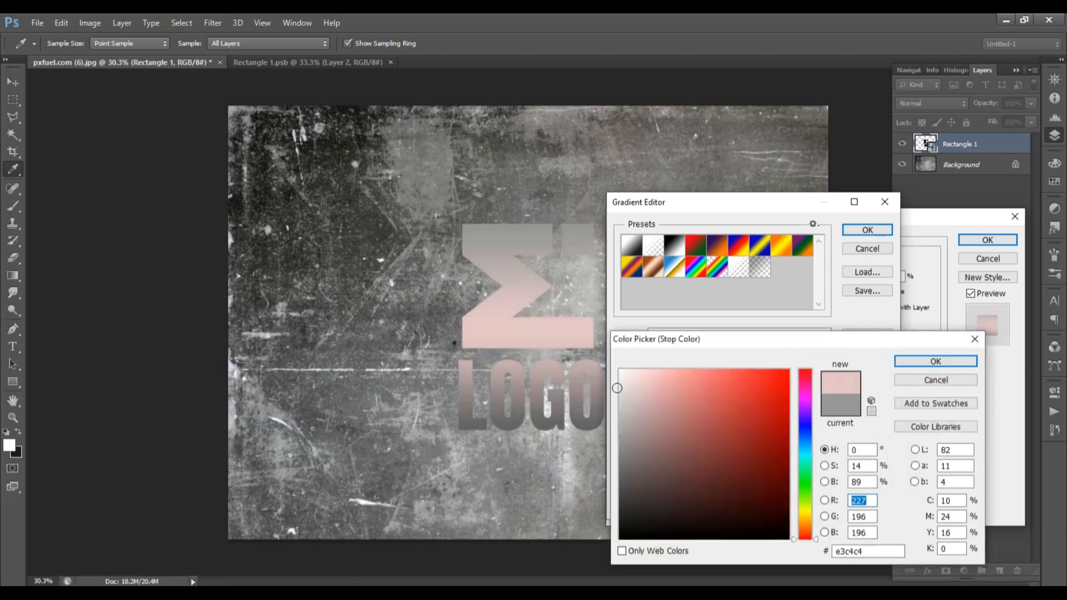
click(923, 361)
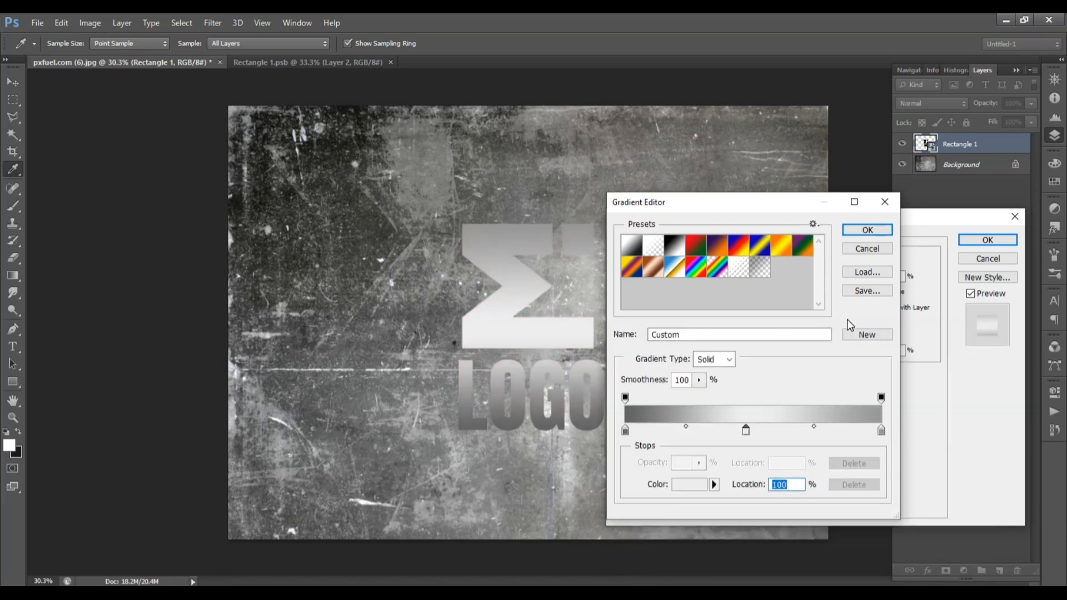
drag(746, 431, 781, 431)
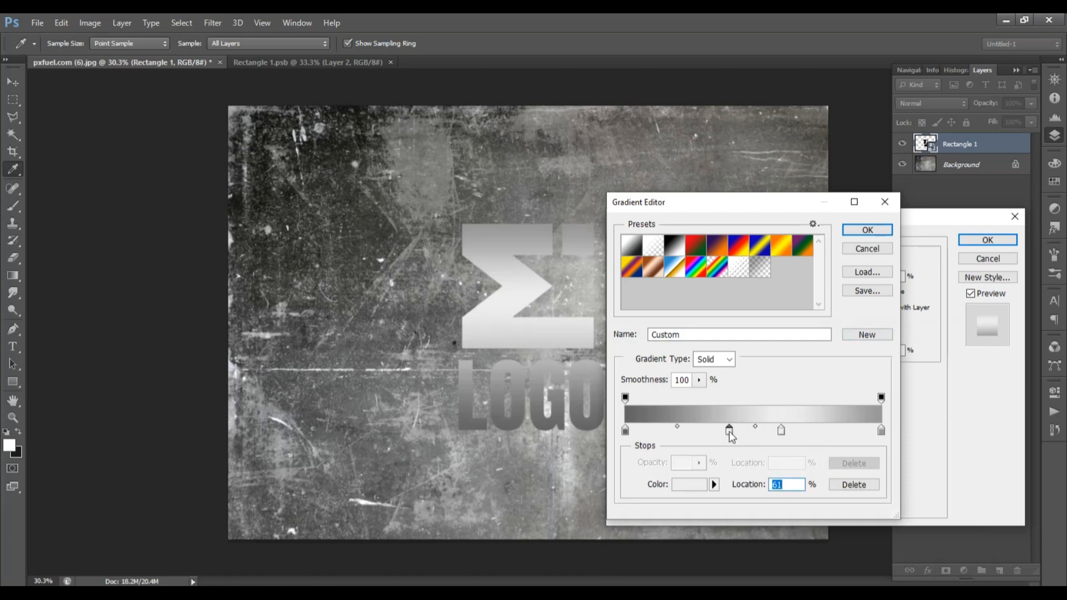
Step: Add two stops to the gradient's darker half: light grey cfcfcf near the middle and mid grey 888888 nearer the dark end
double_click(729, 431)
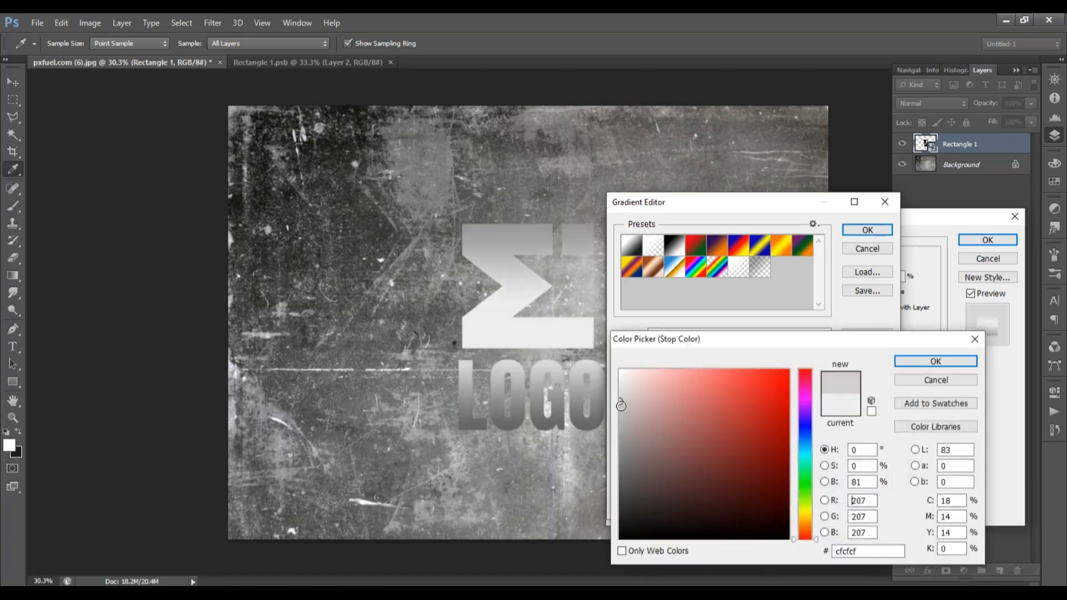
click(970, 362)
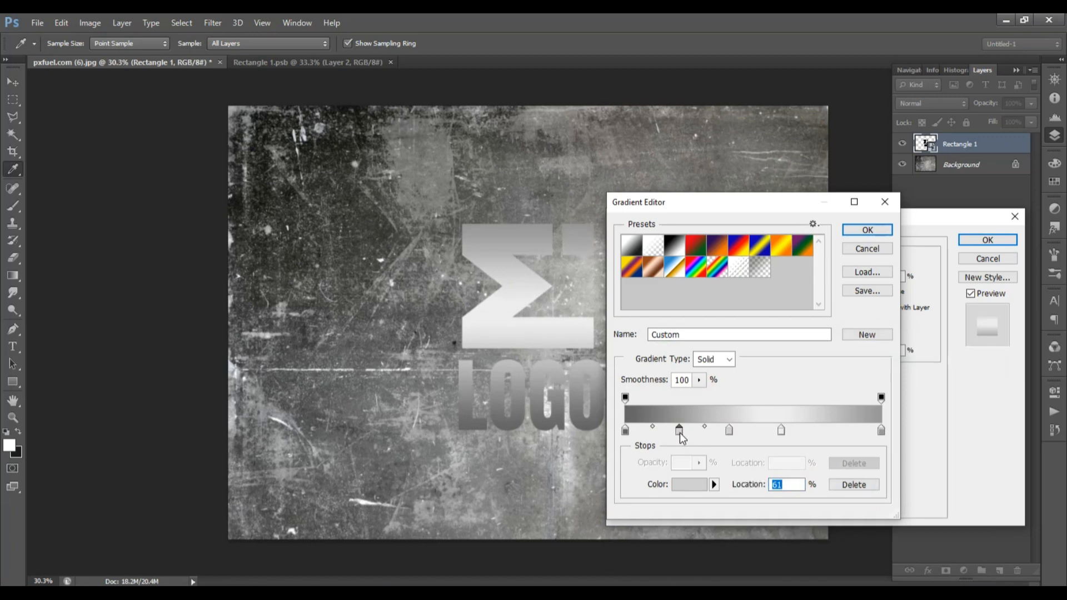
double_click(680, 432)
drag(623, 429, 620, 449)
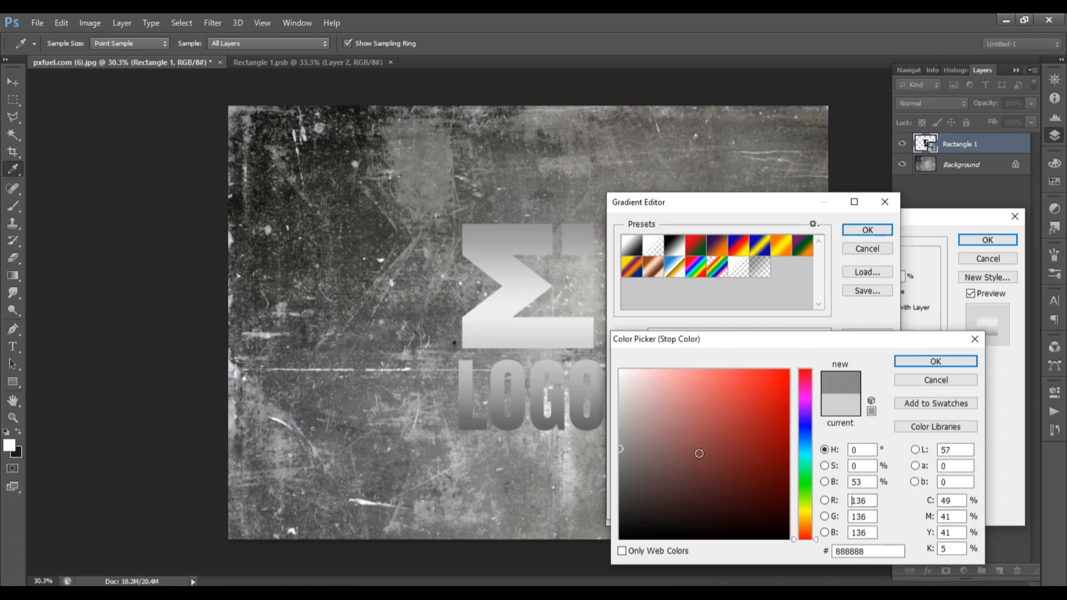
click(936, 361)
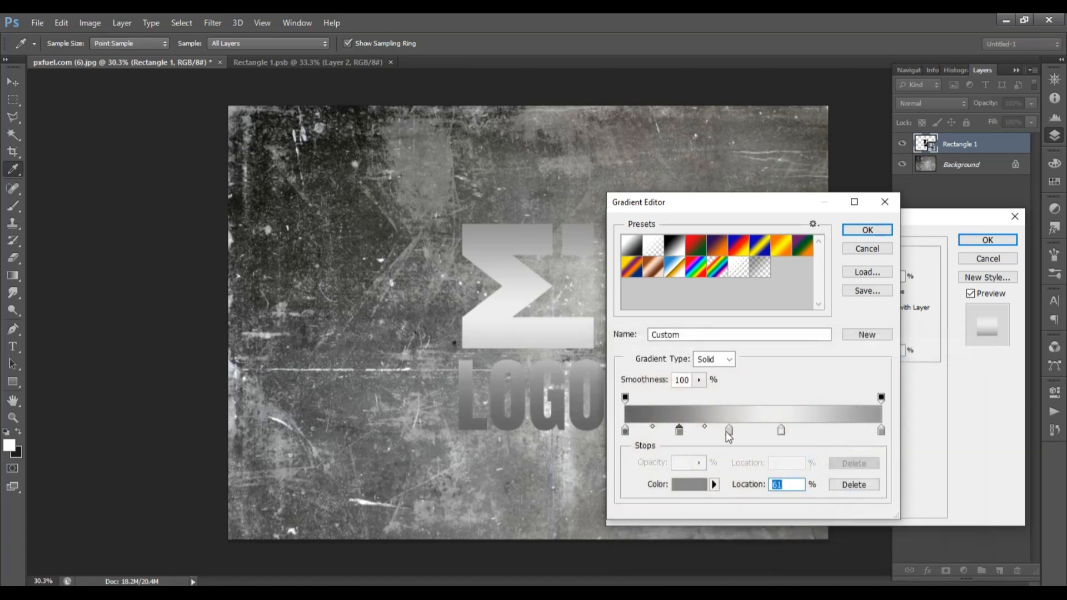
Step: Move the cfcfcf stop past the 61% stop toward the end, and add an ececec stop close to the gradient's start
drag(730, 431, 817, 429)
click(781, 430)
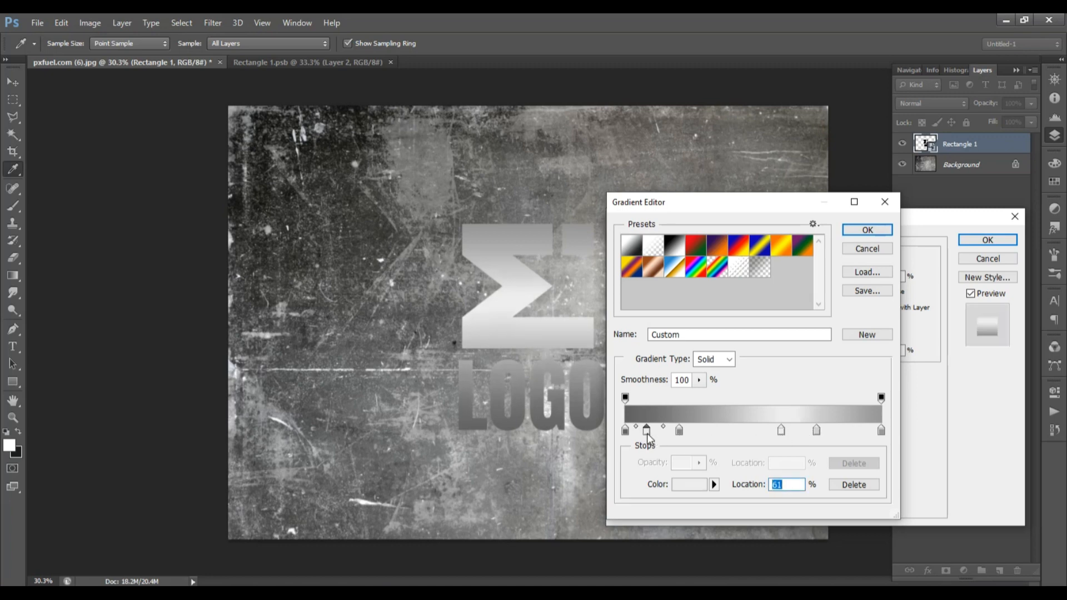
double_click(647, 431)
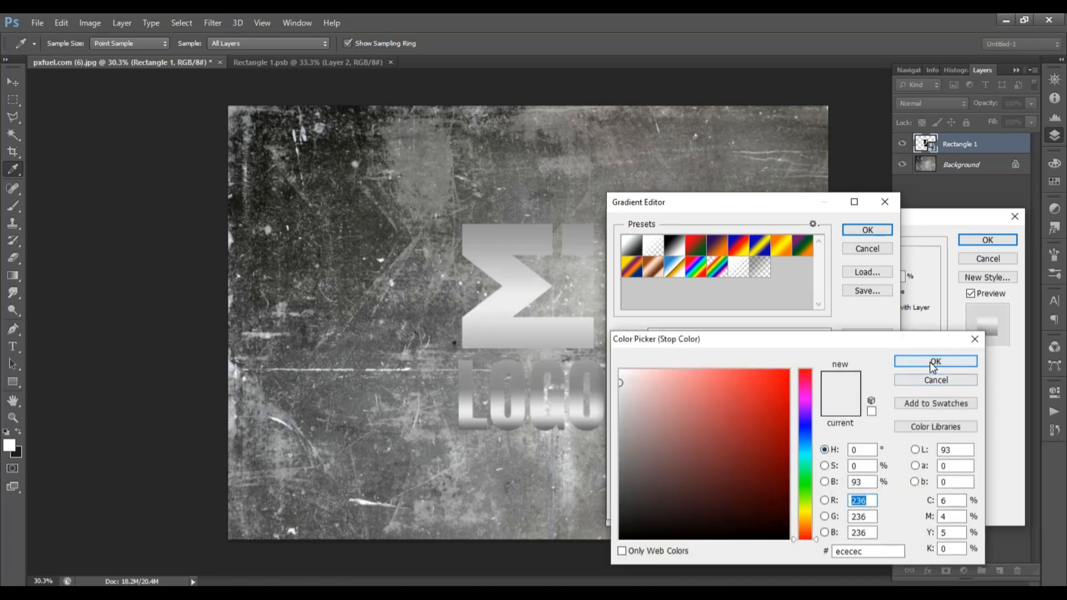
click(933, 362)
Step: Move the 888888 stop to 44%, shift the light stop near the start slightly toward it, and accept the gradient
drag(682, 432, 716, 431)
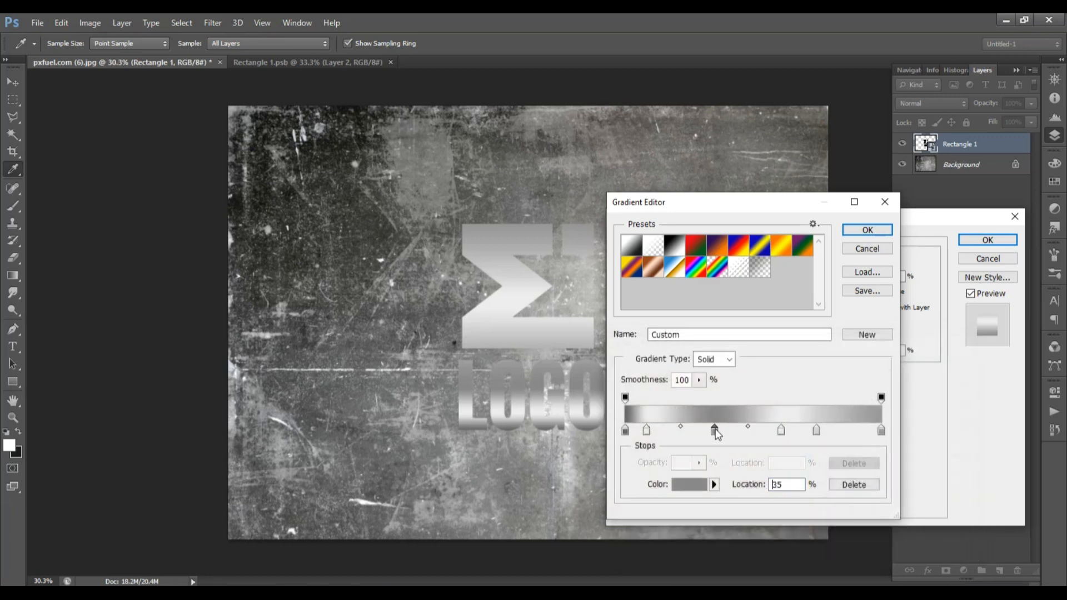
drag(646, 431, 738, 431)
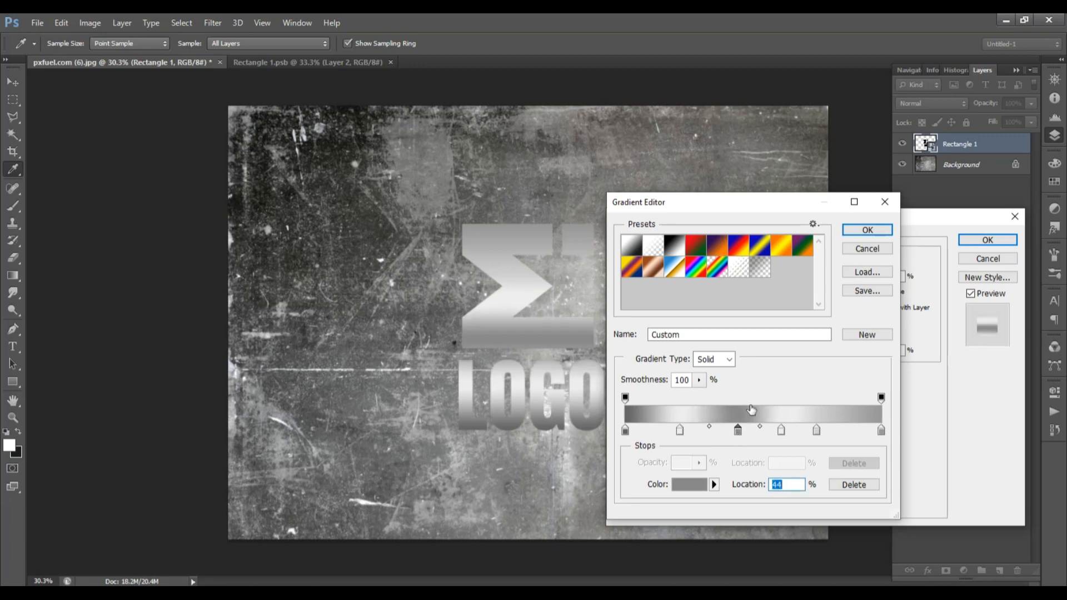
click(867, 230)
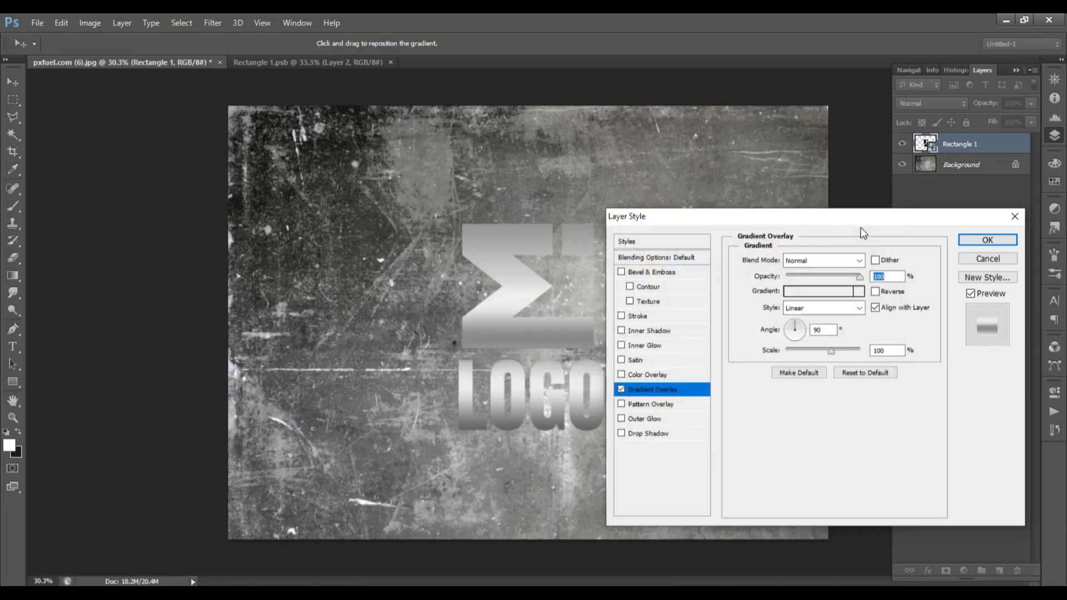
Step: Set the gradient overlay's angle to 38° and its scale to 109%
click(808, 328)
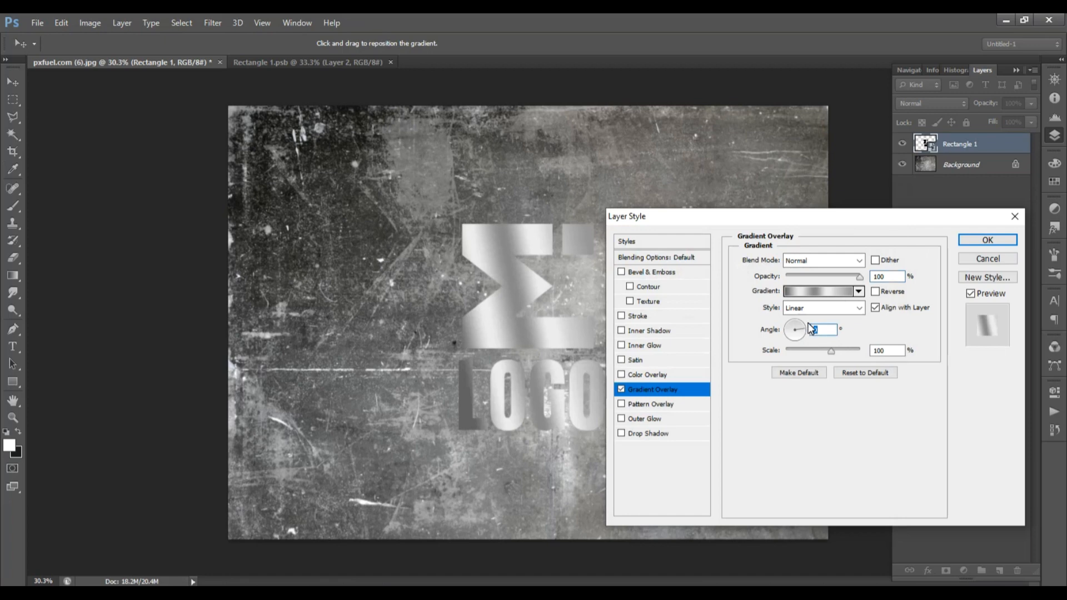
click(801, 326)
click(802, 330)
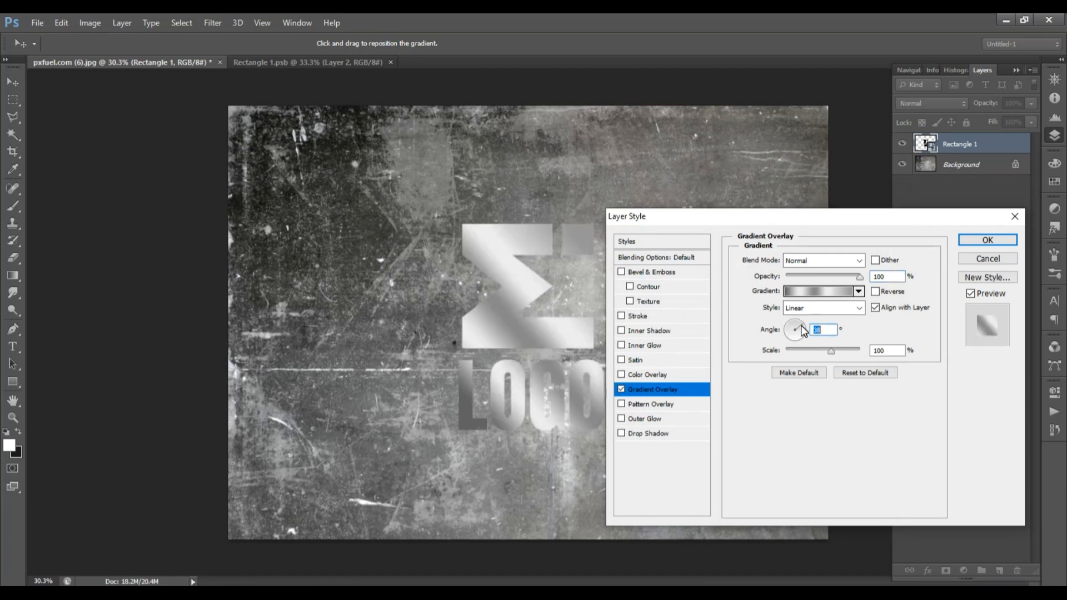
click(836, 353)
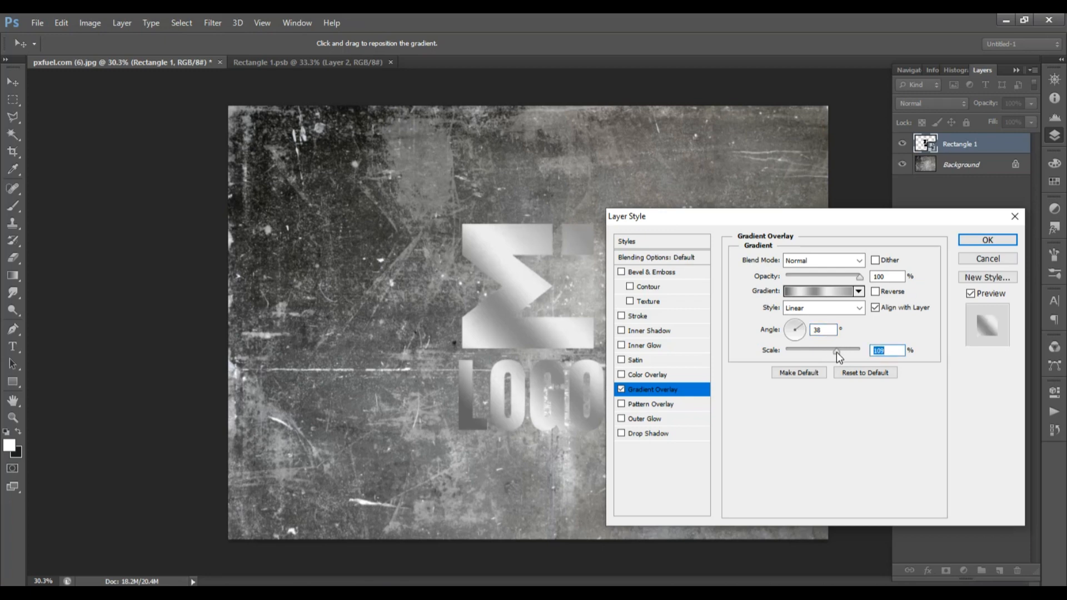
Step: Add a drop shadow to the logo with a 129° angle, 26% spread, 40 px size and a larger distance
drag(763, 223, 808, 197)
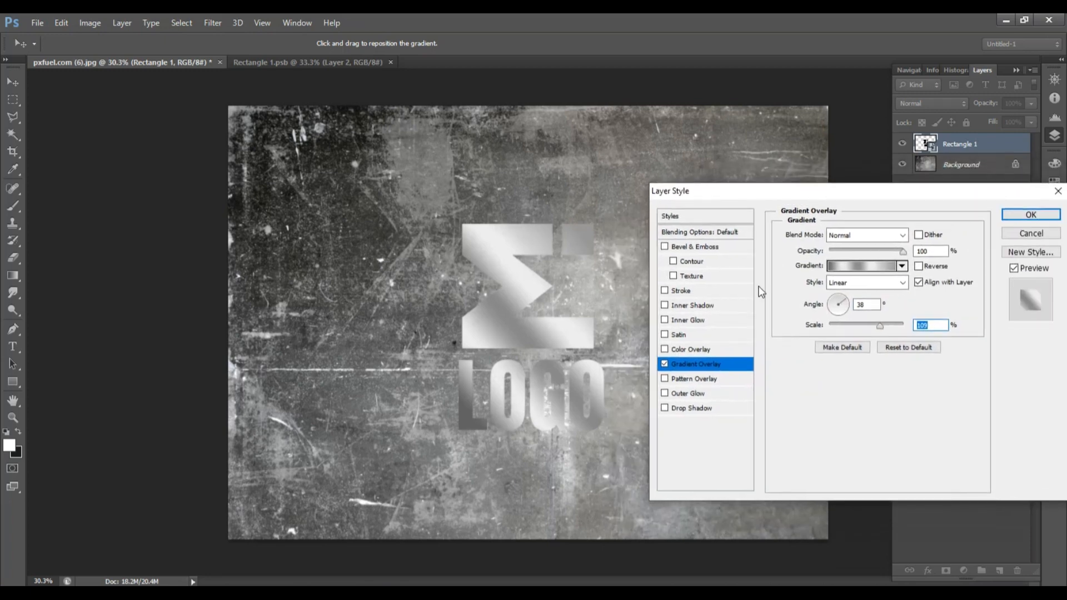
click(696, 408)
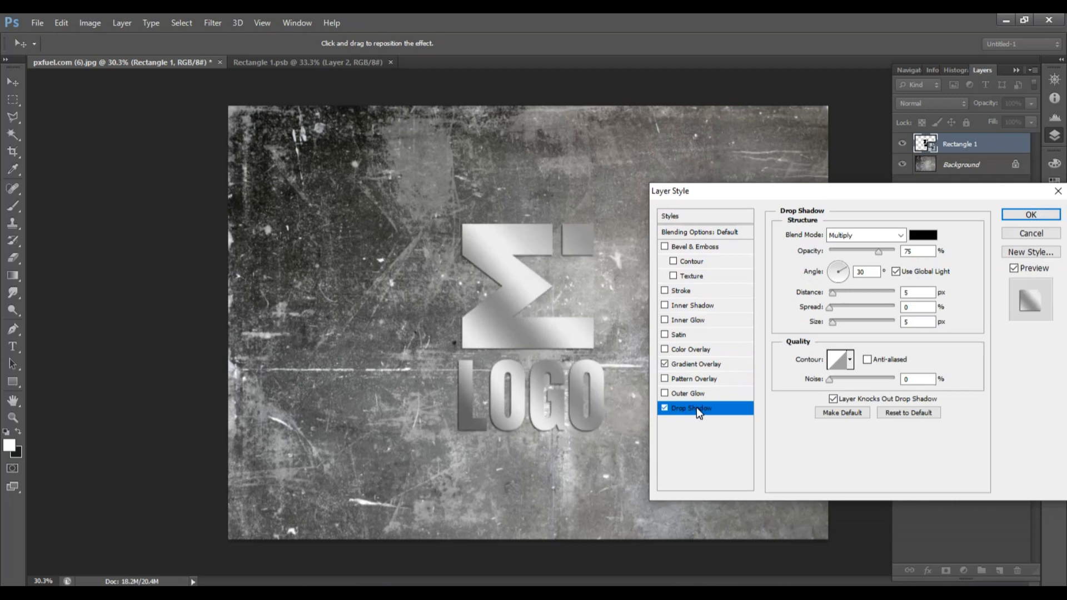
click(836, 270)
click(834, 270)
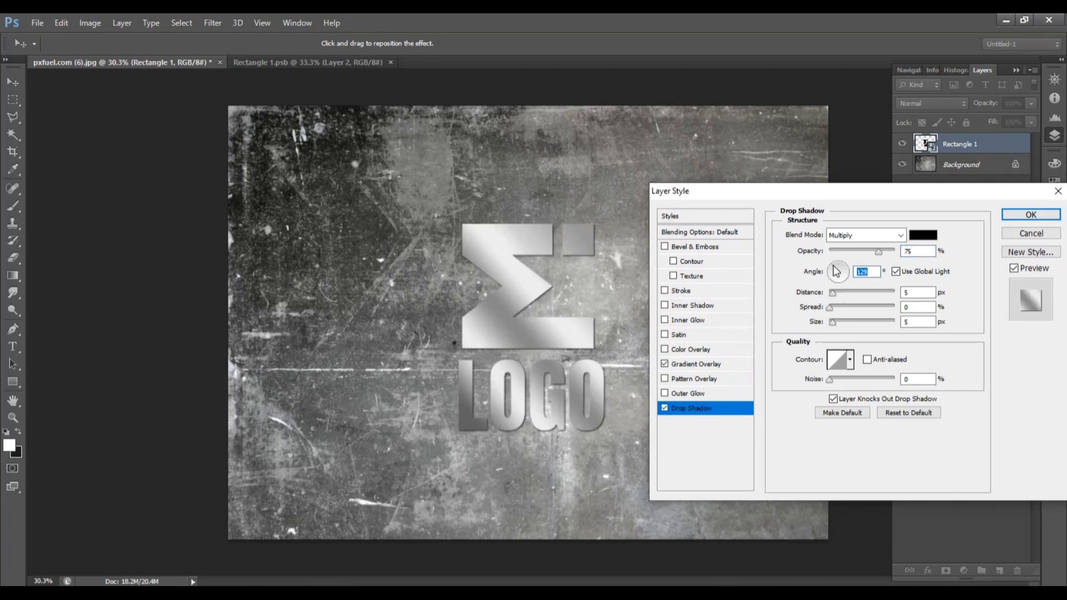
drag(832, 321, 853, 298)
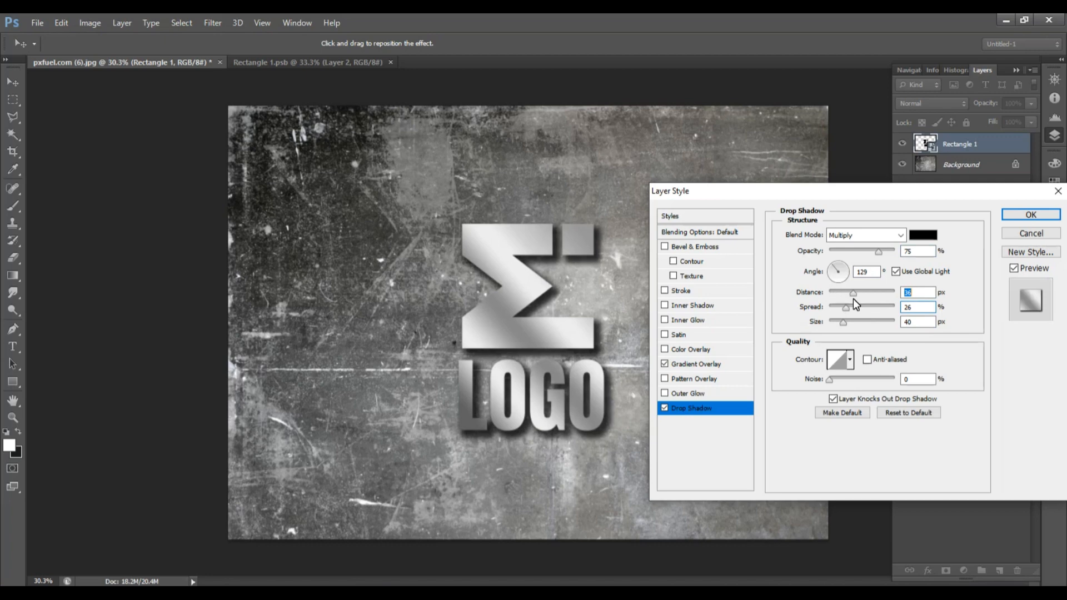
Step: Add Bevel & Emboss to the logo's layer style, accept the style, and duplicate the logo layer
drag(819, 198, 799, 195)
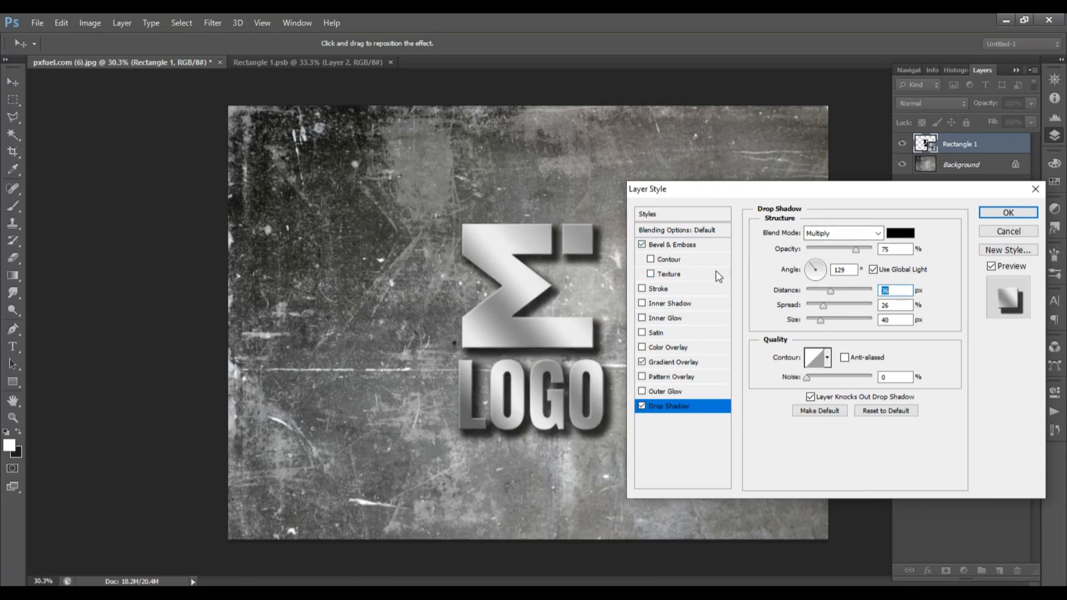
mouse_move(795, 194)
mouse_down()
mouse_move(829, 209)
mouse_move(802, 208)
mouse_up()
click(1003, 225)
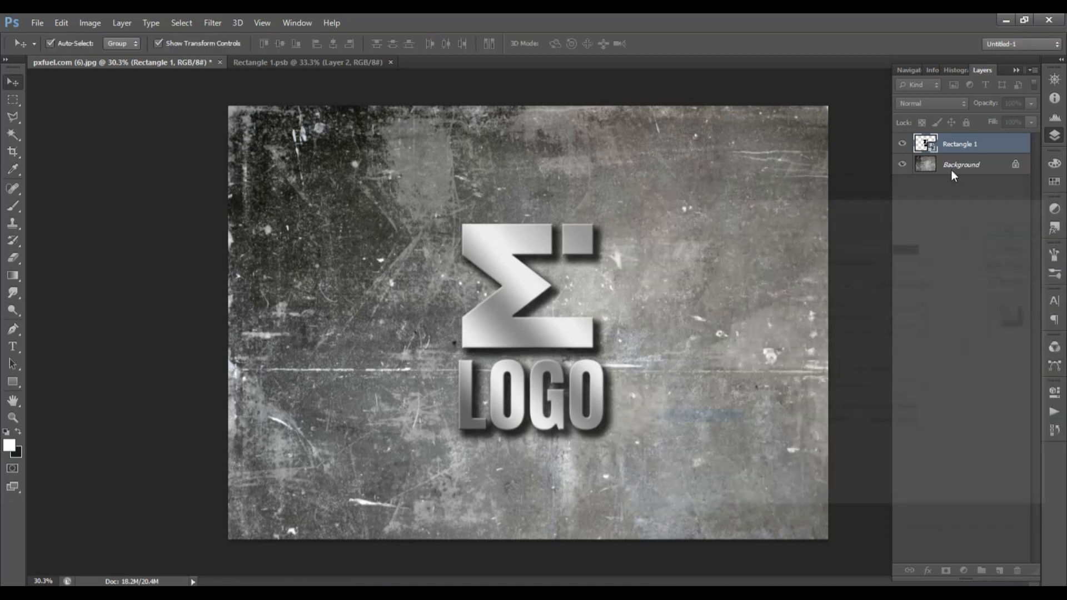
click(1027, 148)
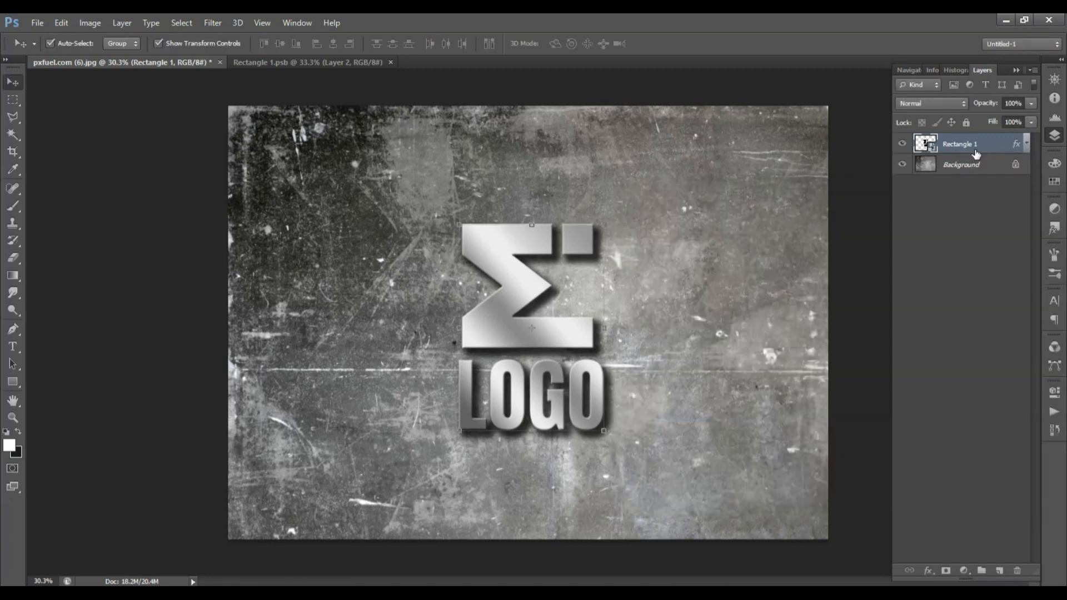
key(ctrl+j)
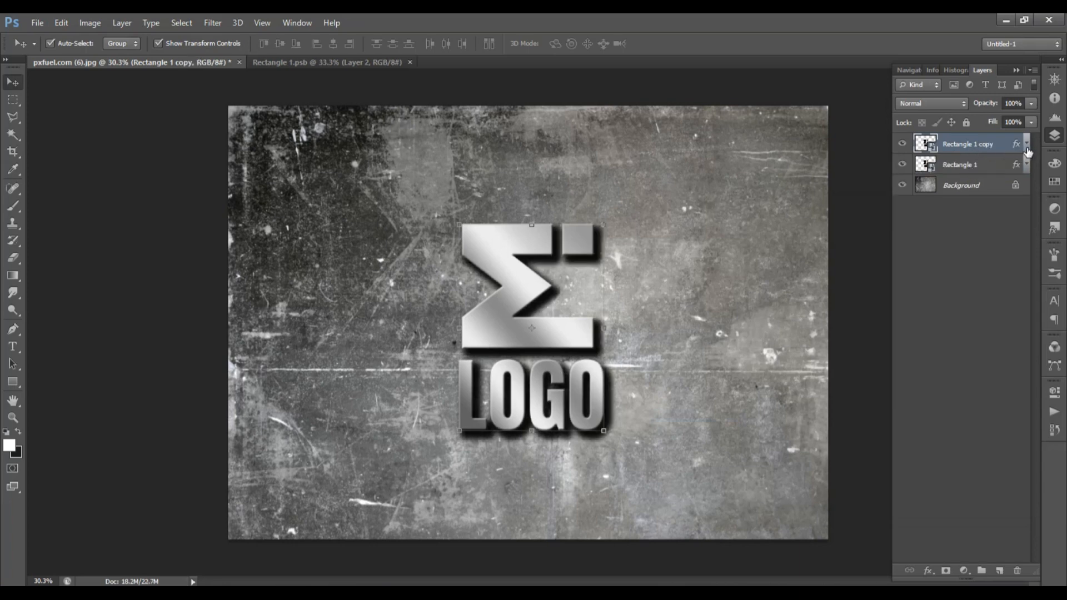
Step: Set the drop shadow of the original Rectangle 1 layer to 50% opacity, 137 px distance and 150 px size
click(1026, 165)
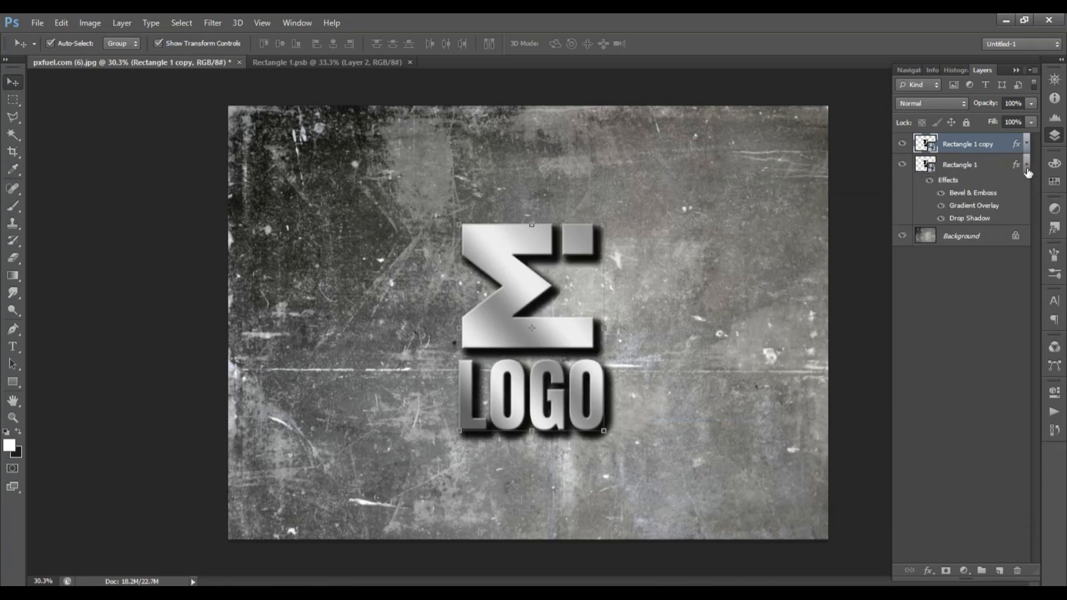
click(981, 221)
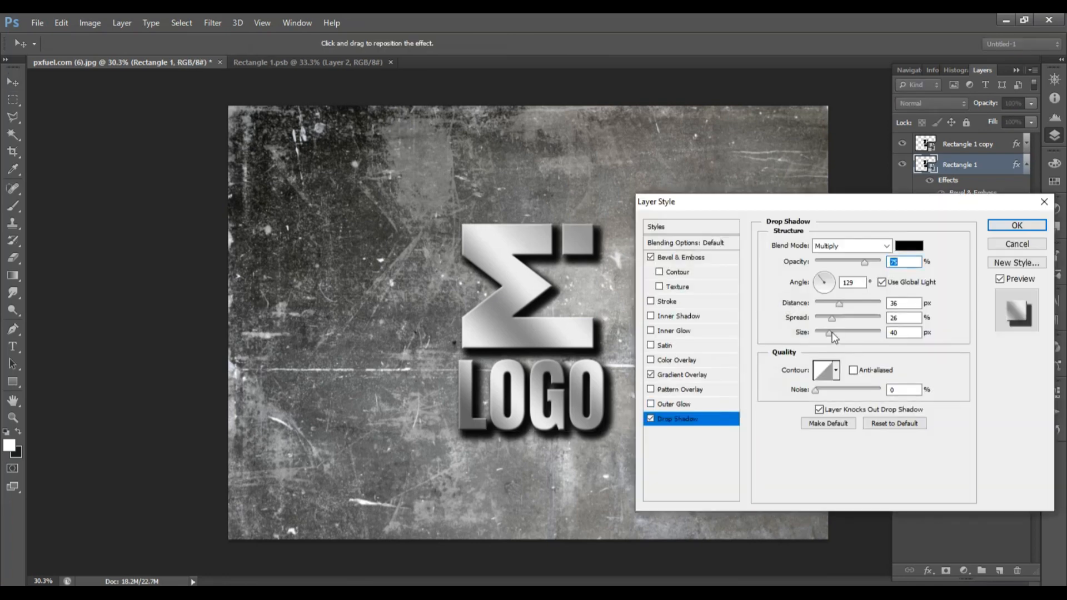
drag(832, 334, 868, 302)
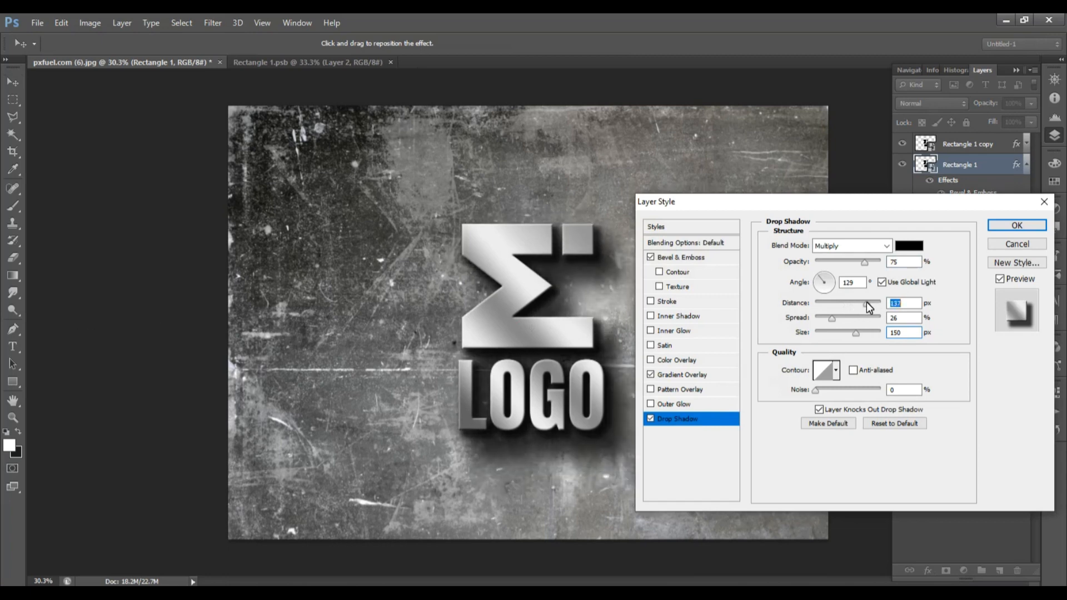
drag(865, 262, 847, 263)
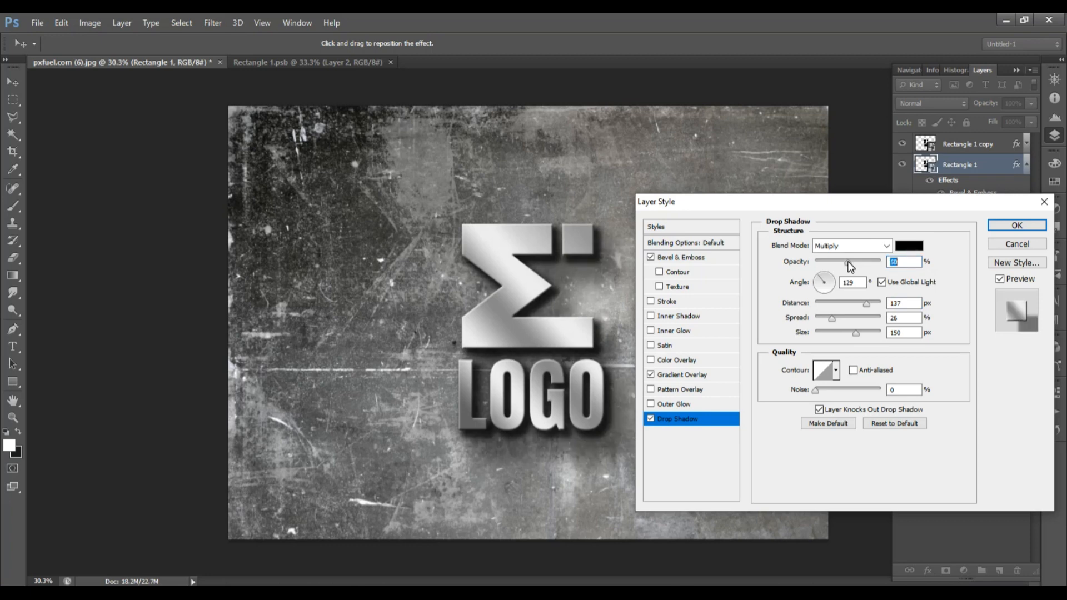
click(1000, 226)
Step: Lower the drop shadow opacity of the Rectangle 1 copy layer to 58% and collapse its effects list
click(1027, 144)
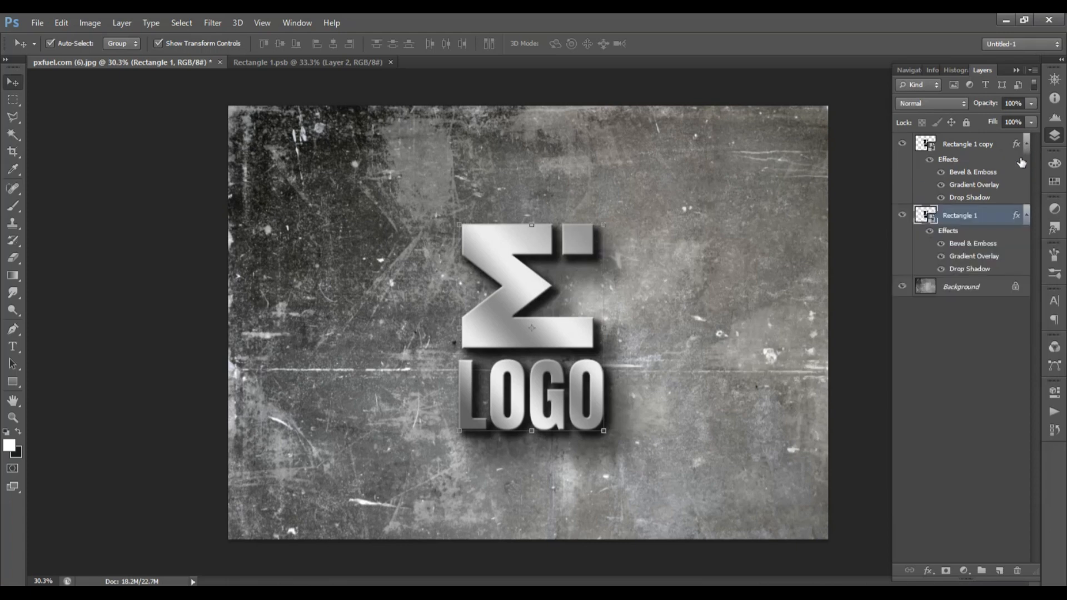
click(968, 203)
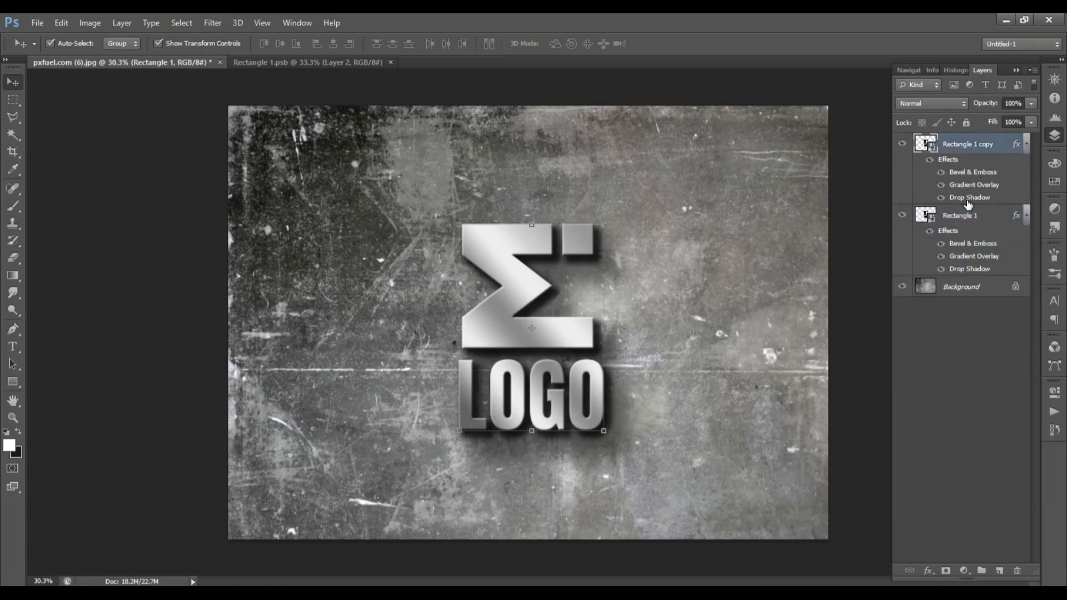
double_click(968, 200)
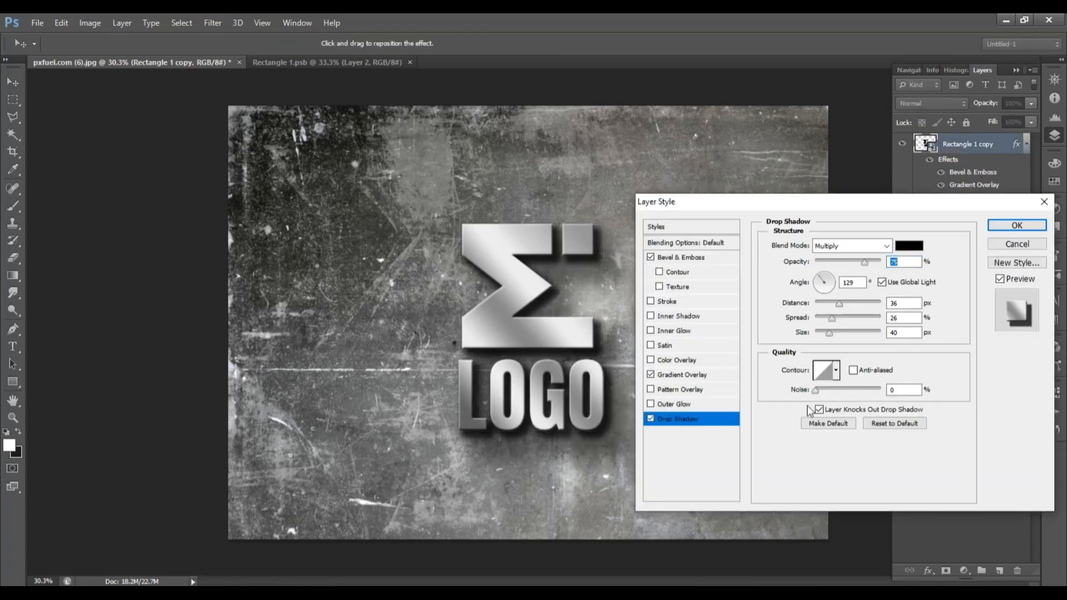
click(854, 261)
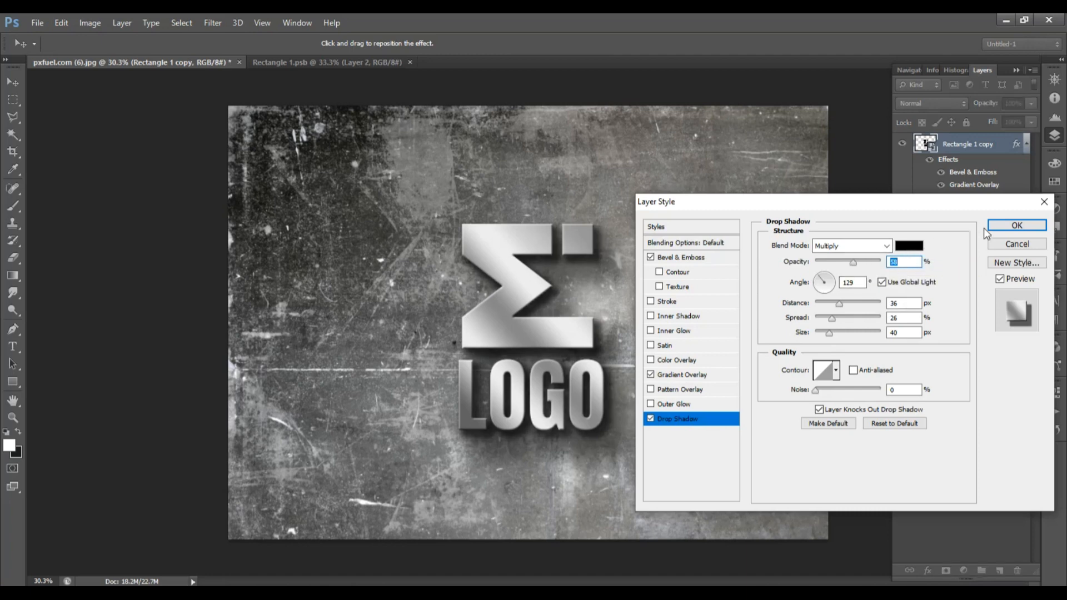
click(1001, 228)
click(950, 379)
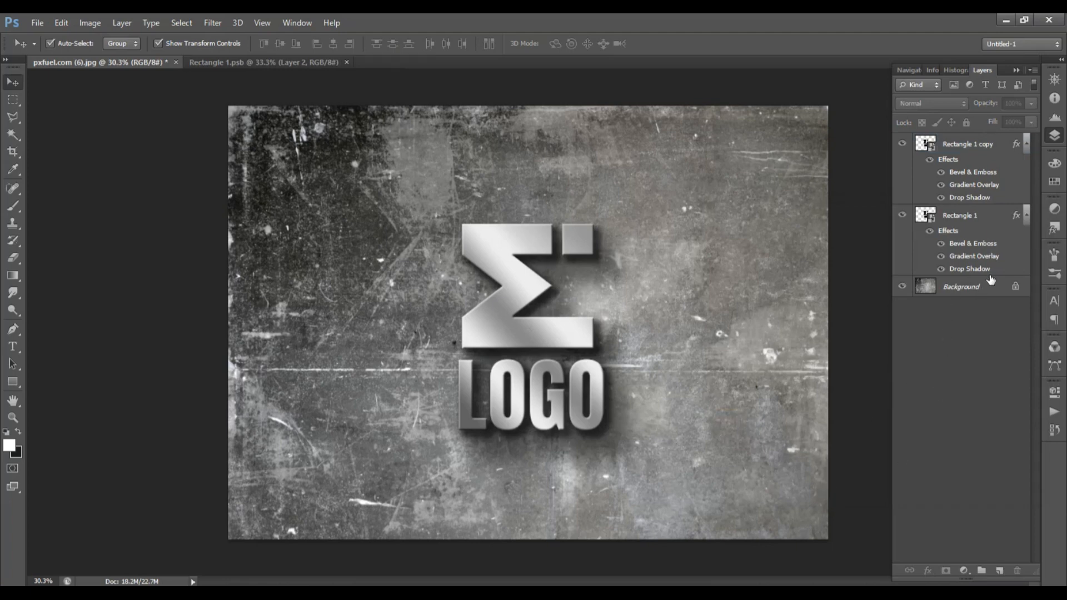
click(1027, 224)
click(1026, 143)
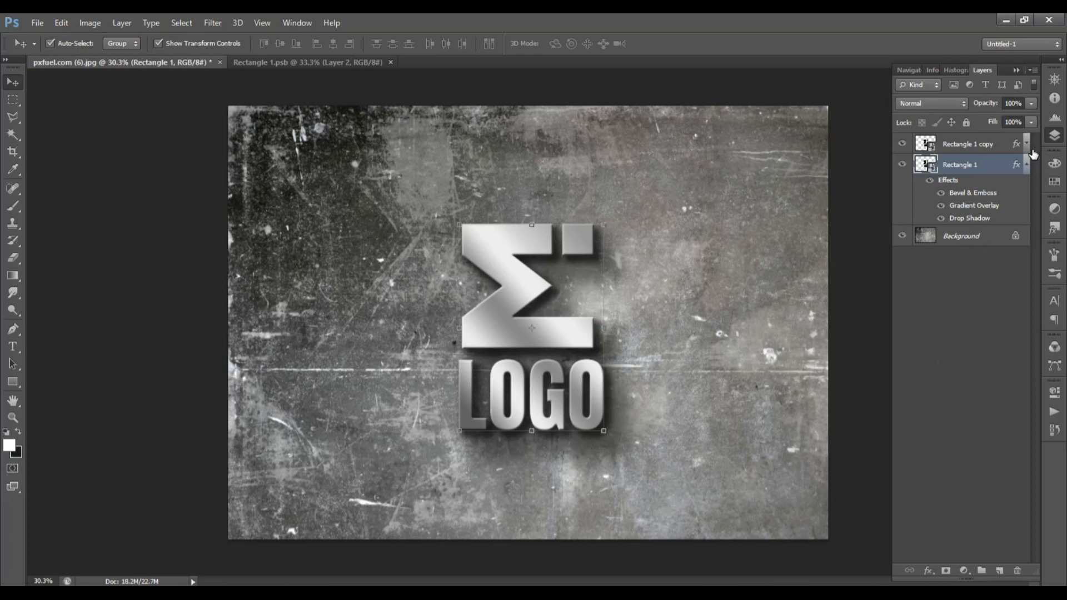
Step: Add a new layer directly above the background and fill it with a black-to-white linear gradient from the lower-right to the upper-left corner
click(1001, 245)
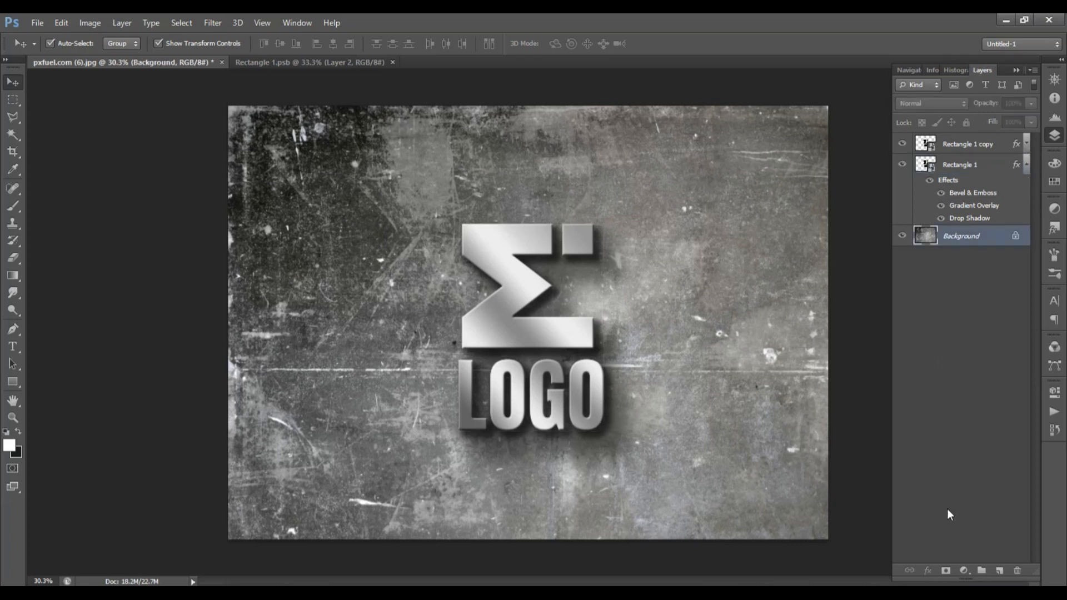
click(999, 570)
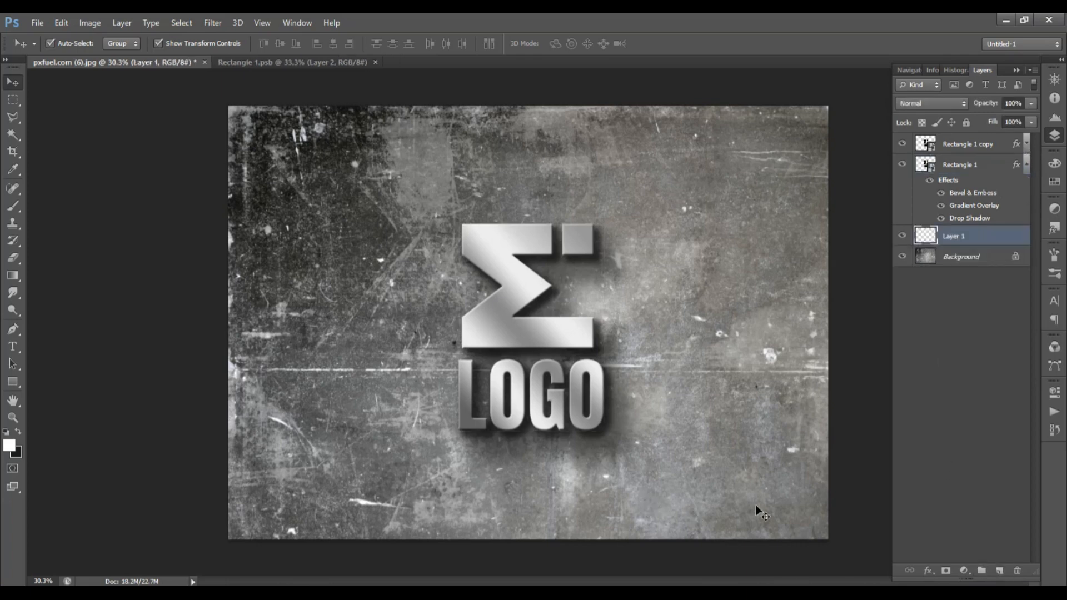
key(g)
scroll(734, 498, down, 3)
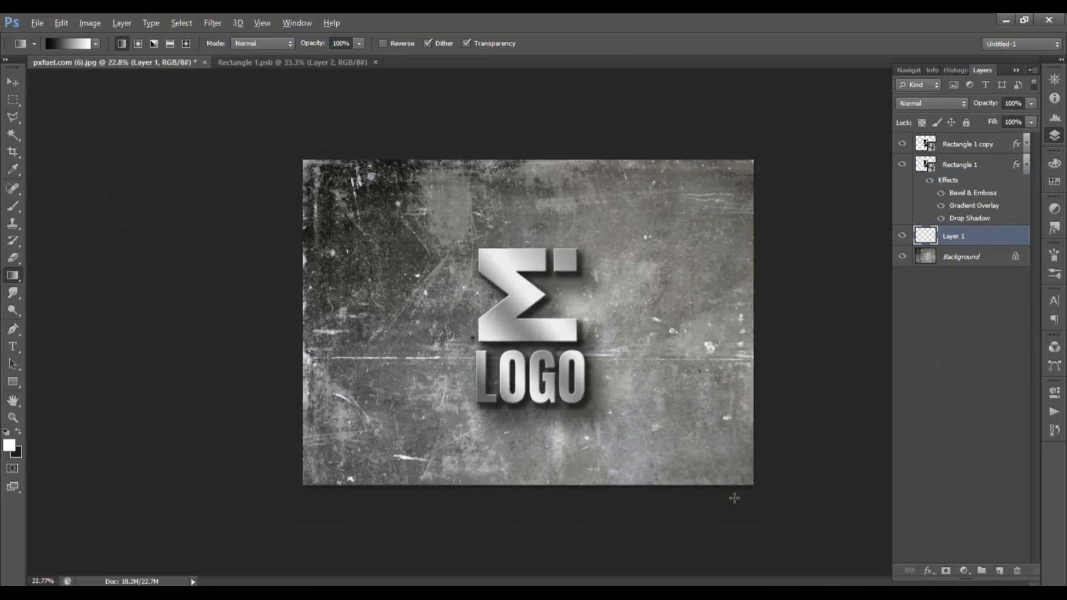
drag(755, 503, 305, 163)
key(v)
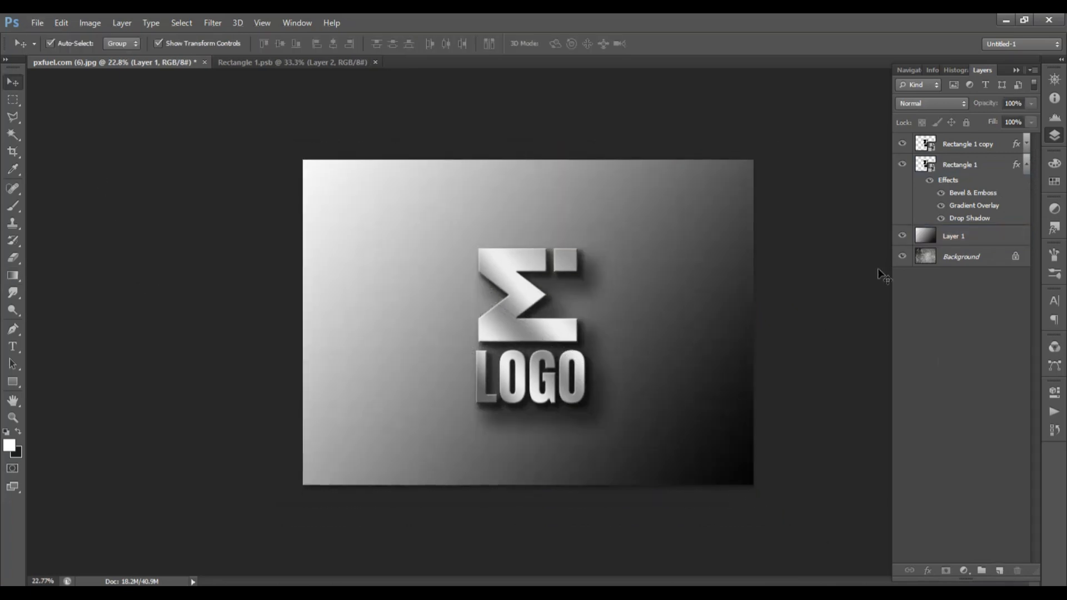
Step: Duplicate the Background layer and delete the locked original
click(961, 260)
key(ctrl+j)
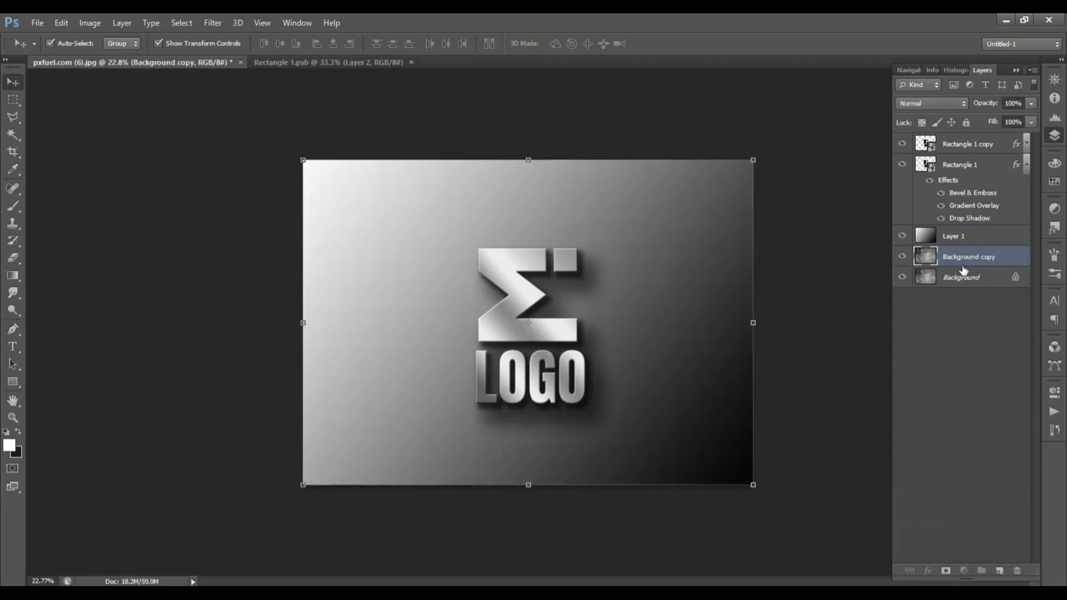
drag(970, 290, 1016, 571)
Step: Rotate the Background copy texture 180° with the gradient layer hidden, and show the gradient layer again
click(701, 302)
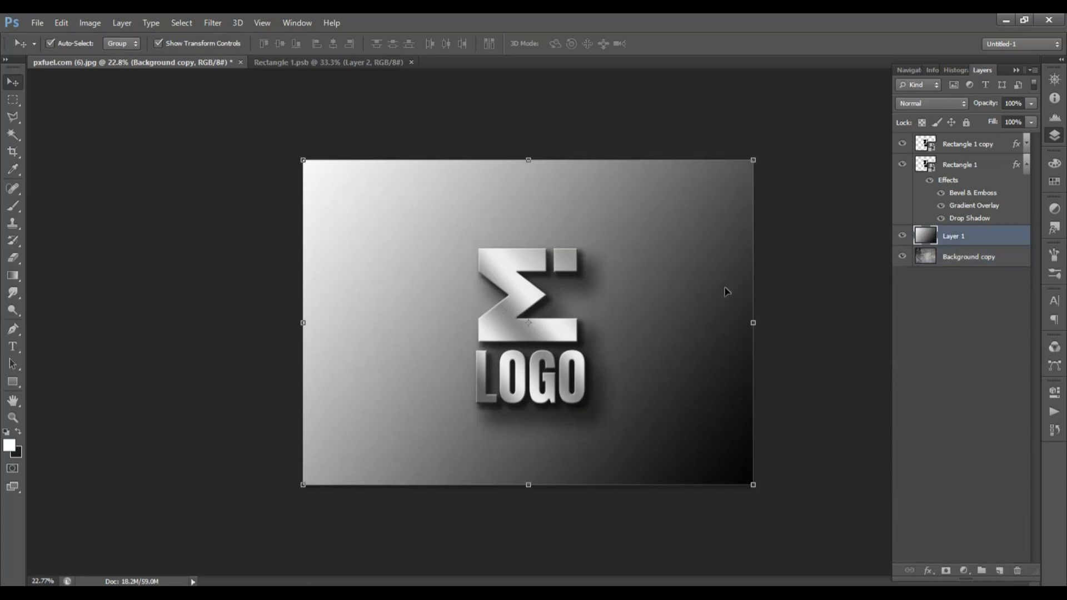
click(723, 244)
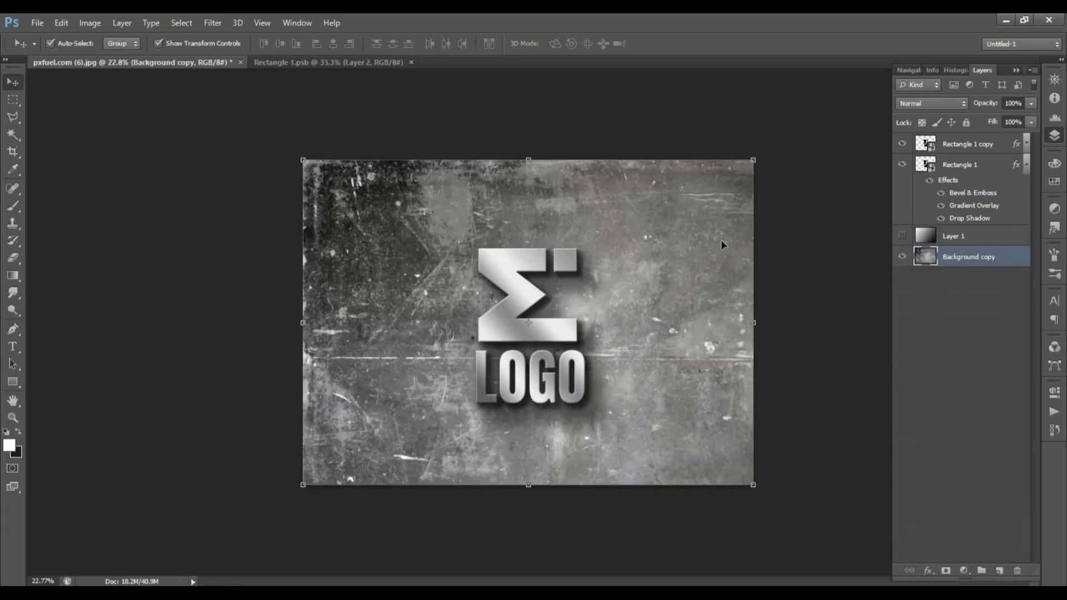
drag(766, 162, 297, 466)
key(Return)
scroll(420, 350, up, 1)
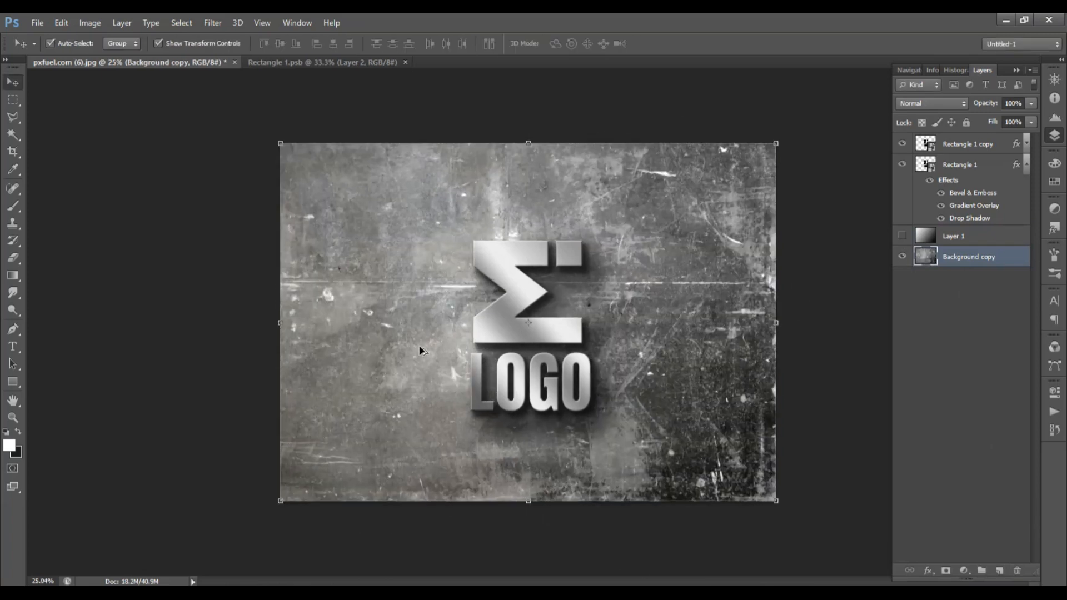
click(902, 236)
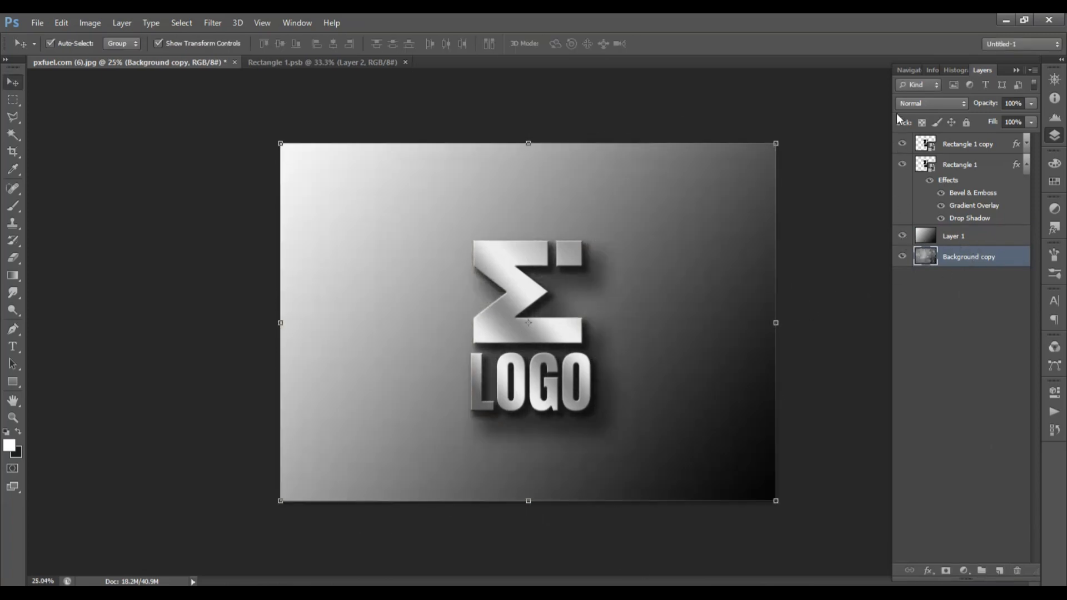
click(907, 106)
click(916, 156)
key(ctrl+z)
Step: Try the gradient layer's blend modes from Multiply to Vivid Light, settle on Lighten, and reduce the layer's opacity to about 73%
click(961, 238)
click(934, 103)
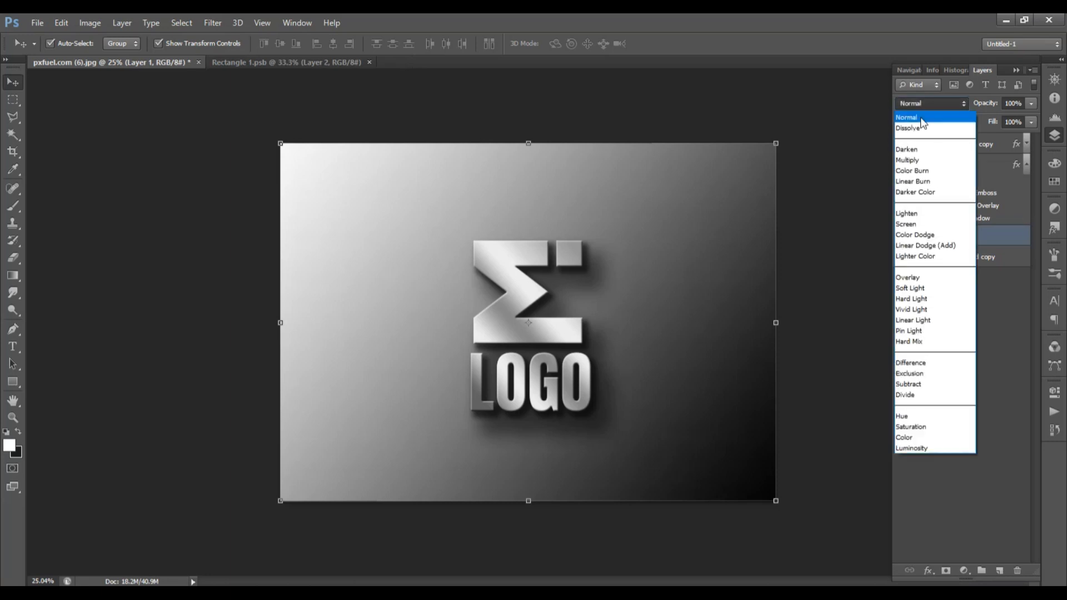
click(911, 161)
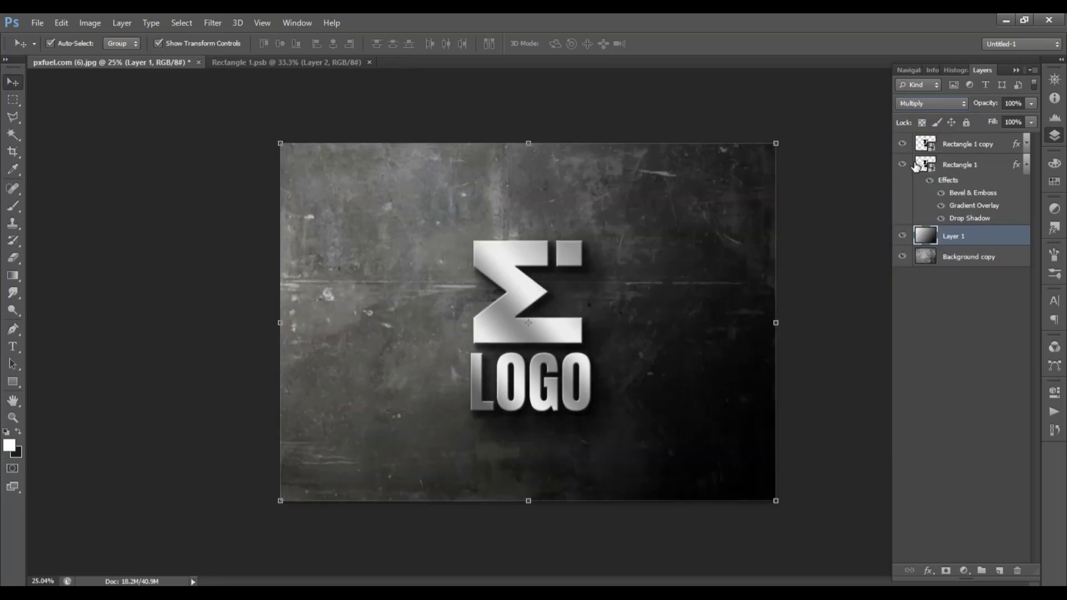
key(Down)
key(Down)
key(Down)
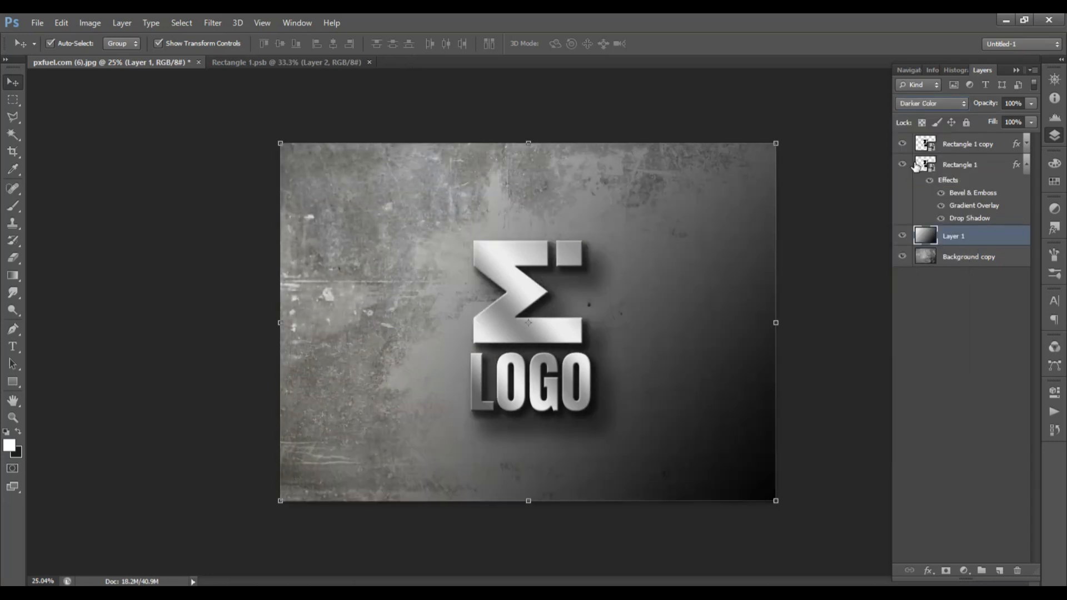
key(Down)
key(Down)
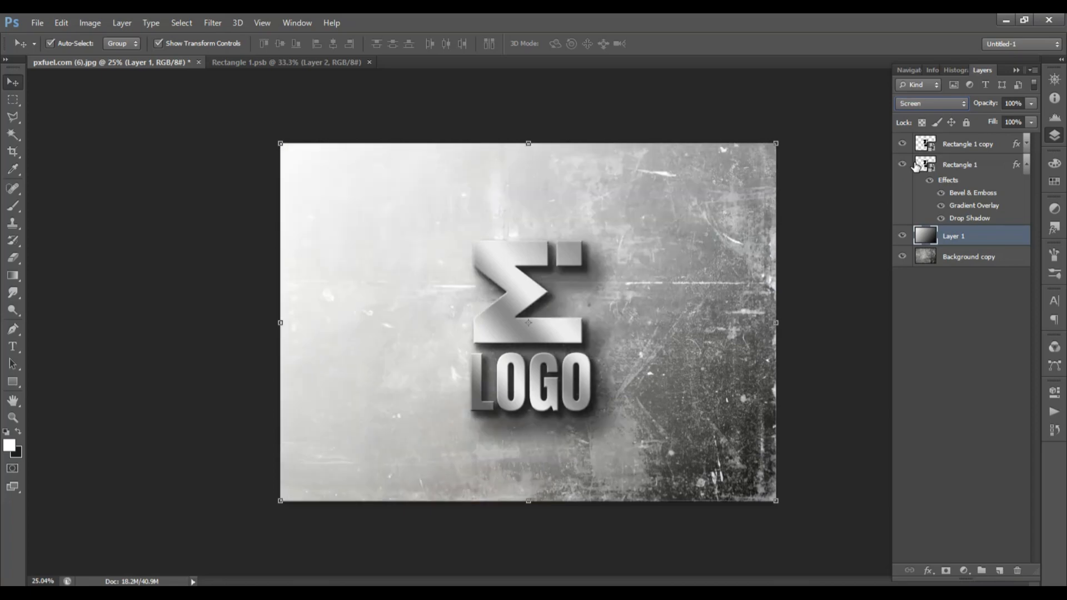
key(shift+plus)
key(shift+plus)
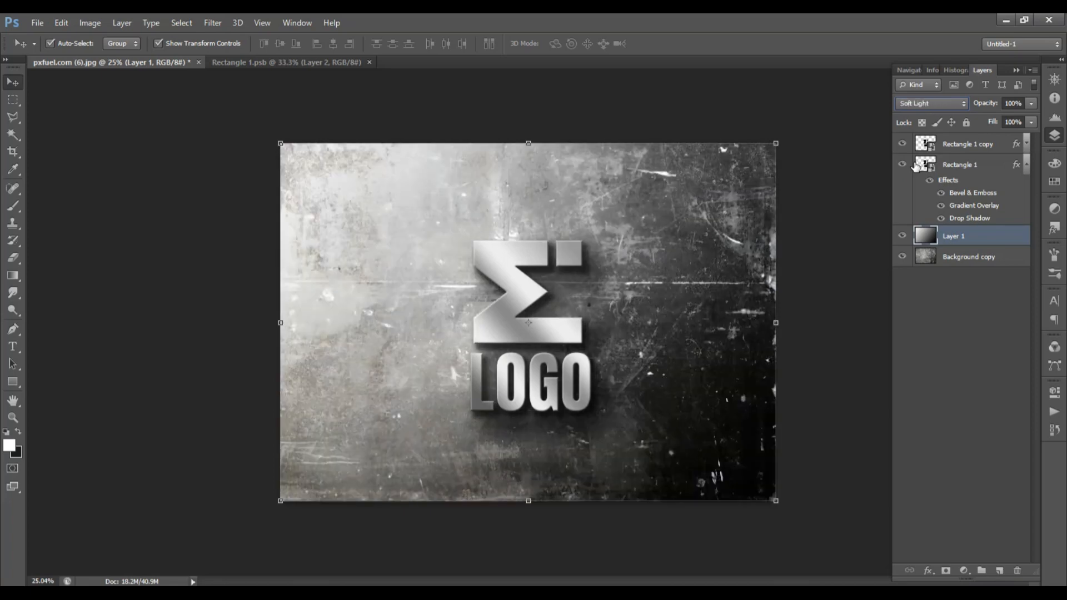
key(shift+plus)
key(shift+plus)
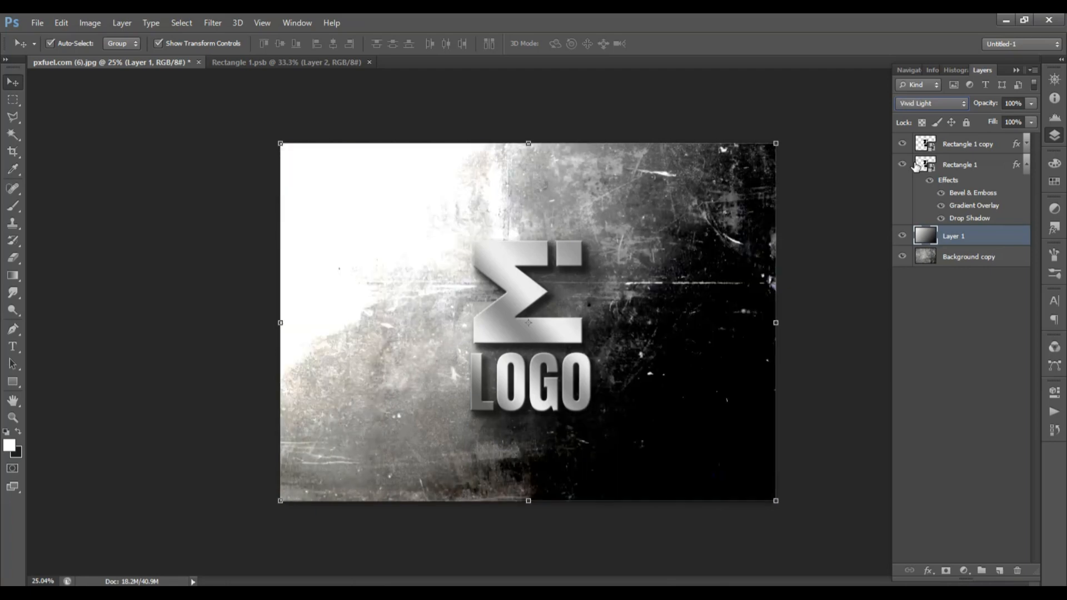
key(shift+minus)
key(shift+minus)
key(shift+minus)
key(shift+minus)
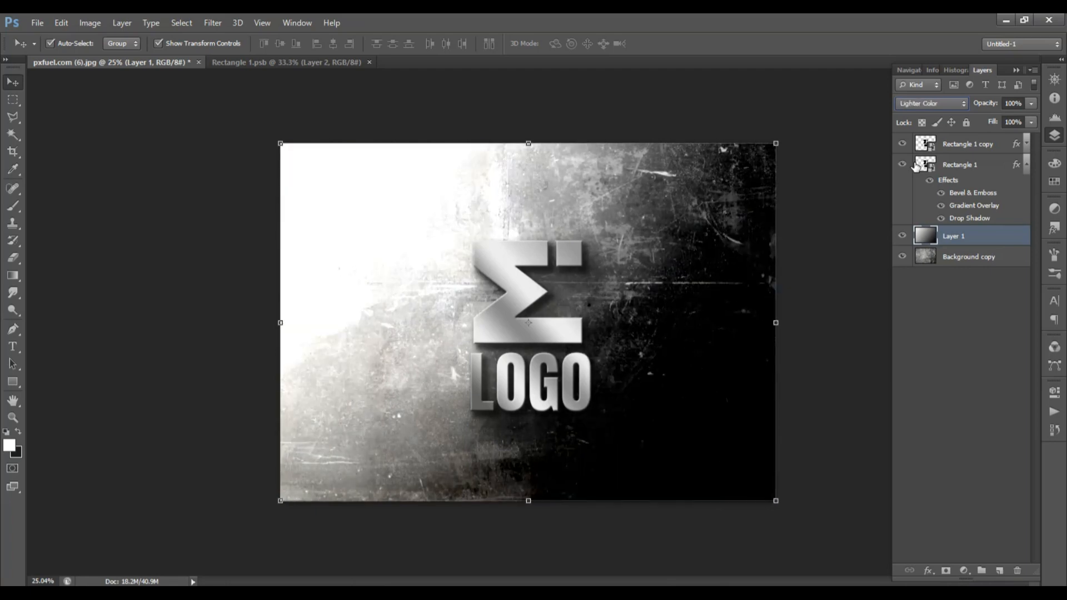
key(shift+minus)
key(shift+minus)
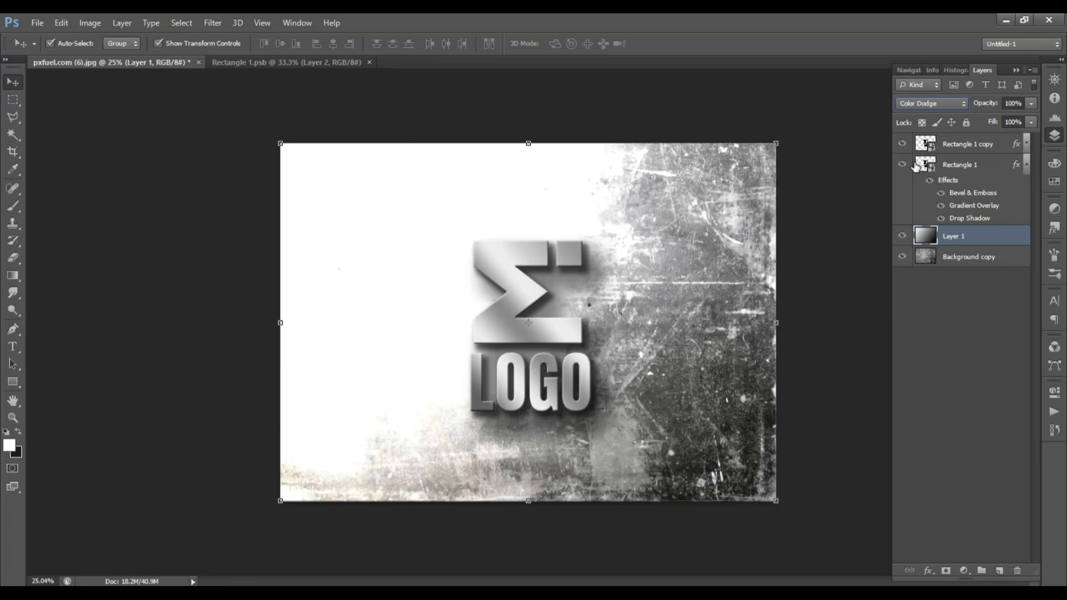
key(shift+minus)
key(shift+minus)
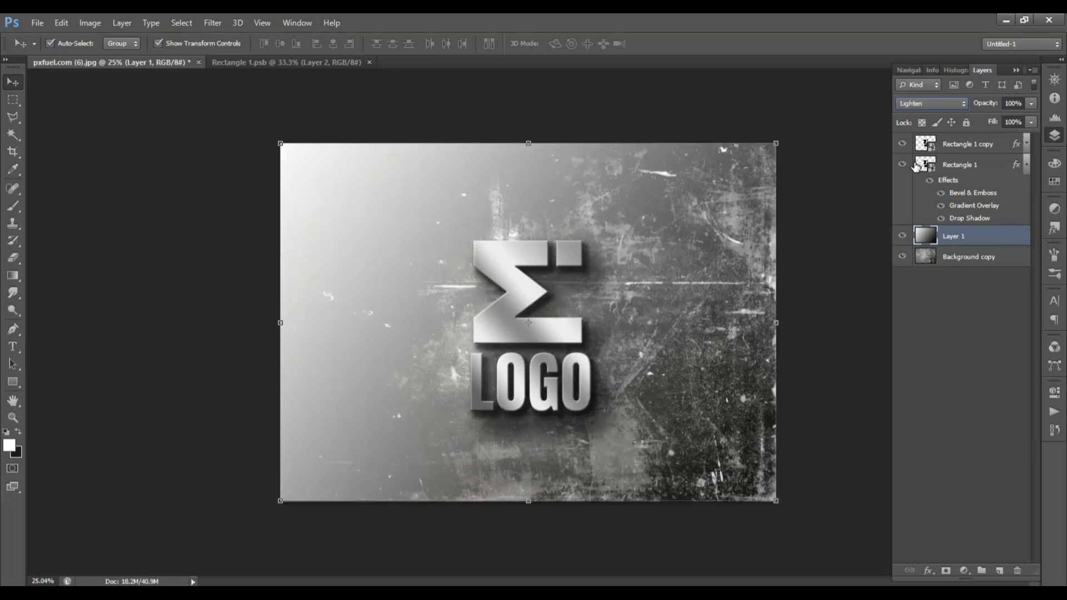
key(shift+minus)
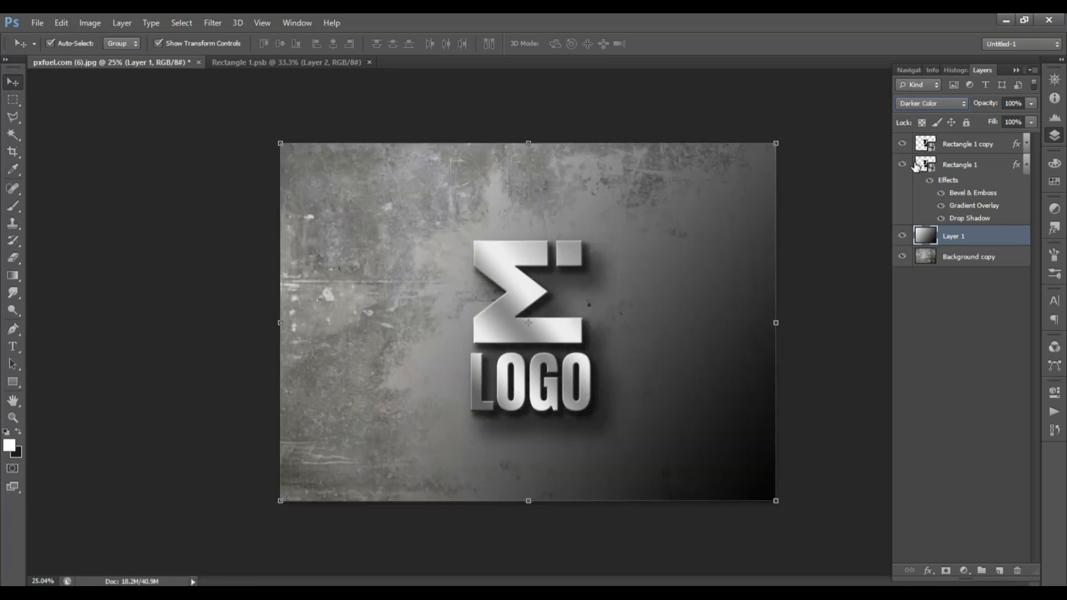
click(1031, 107)
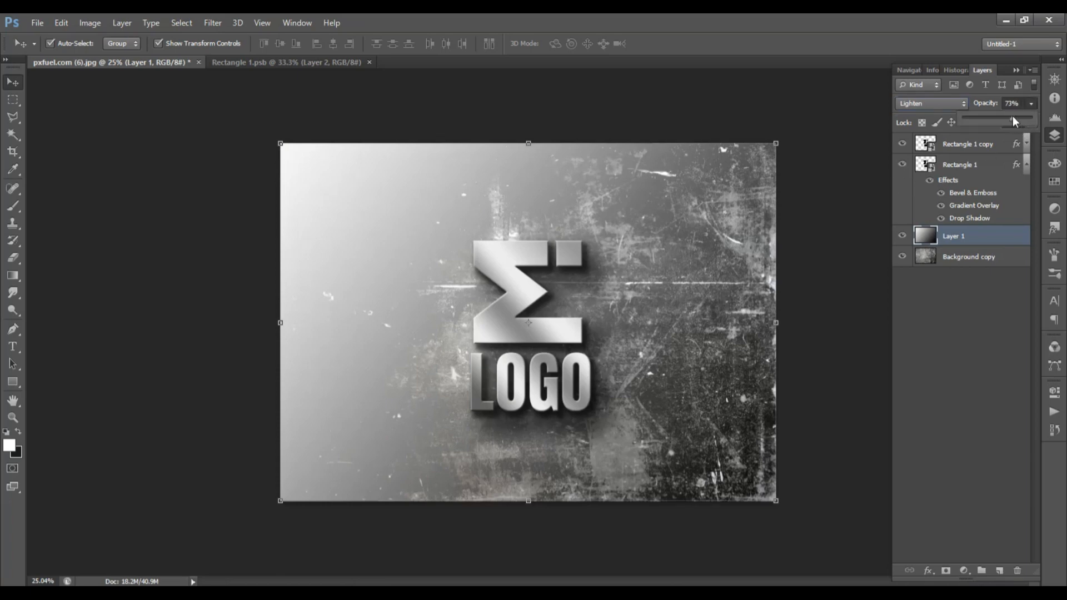
click(996, 287)
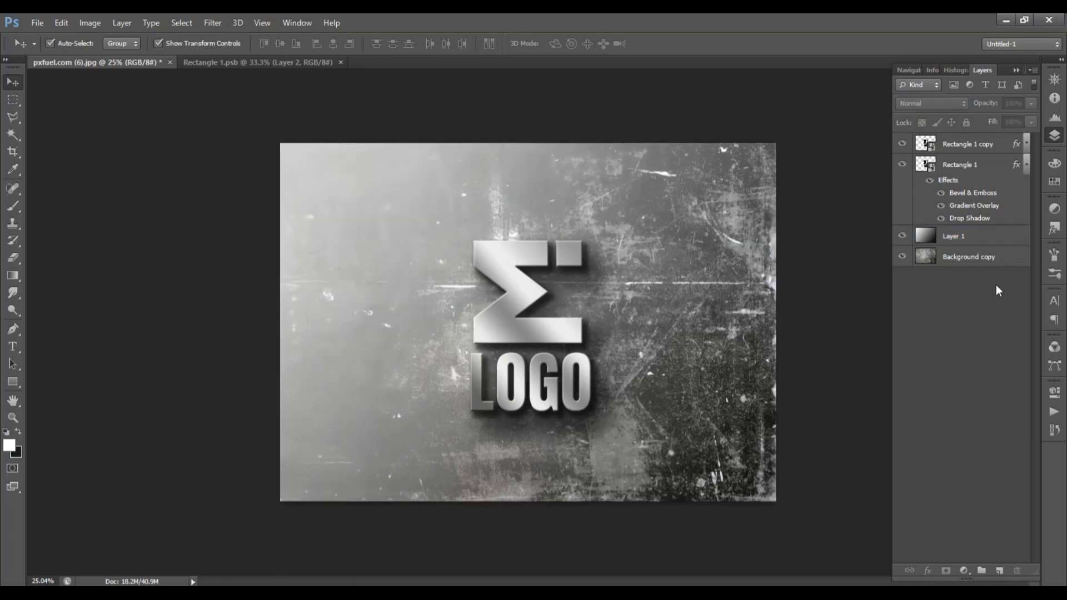
Step: Duplicate the Layer 1 gradient, set the copy's blend mode to Multiply and lower its opacity to 56%
scroll(595, 336, up, 1)
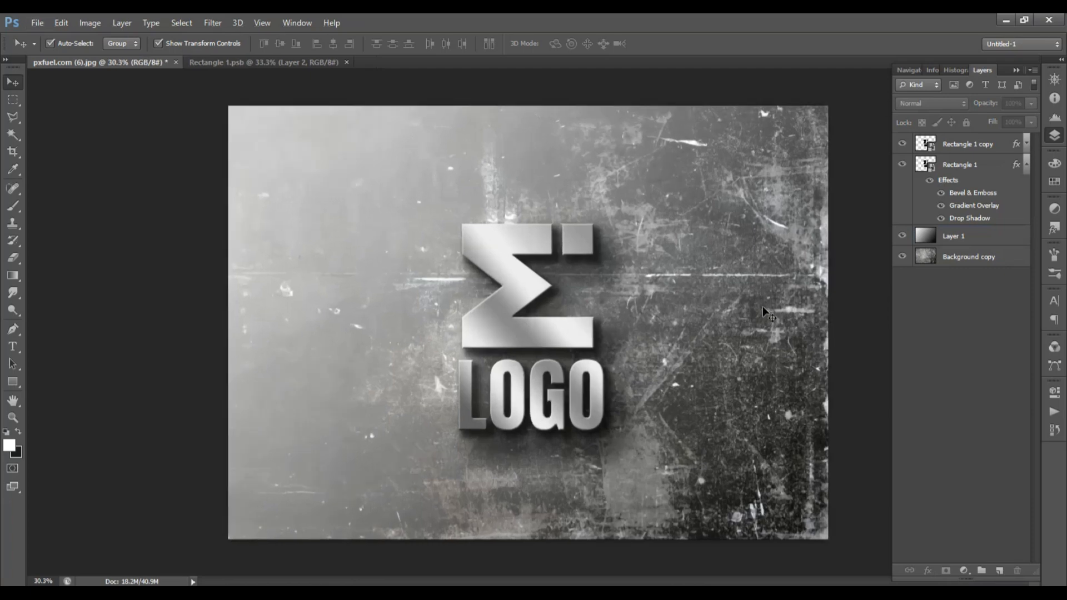
scroll(780, 310, down, 1)
click(960, 244)
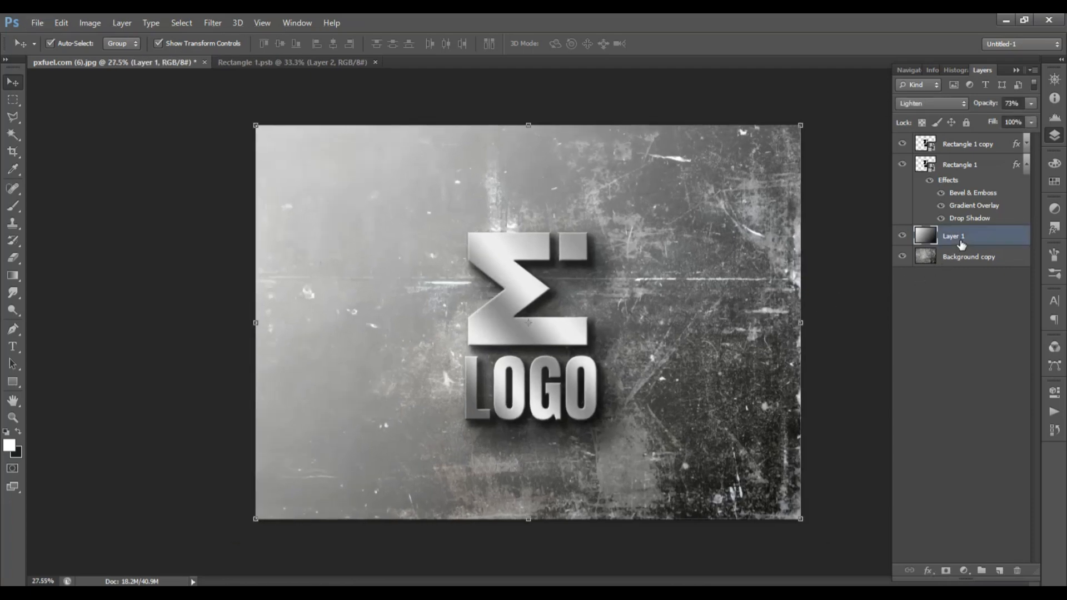
key(ctrl+j)
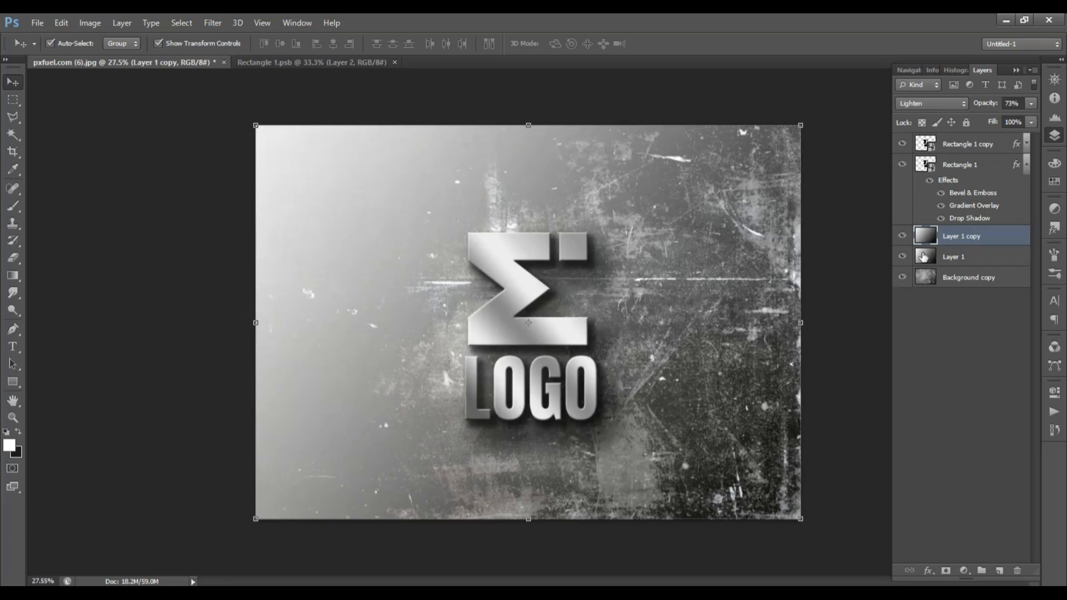
click(933, 104)
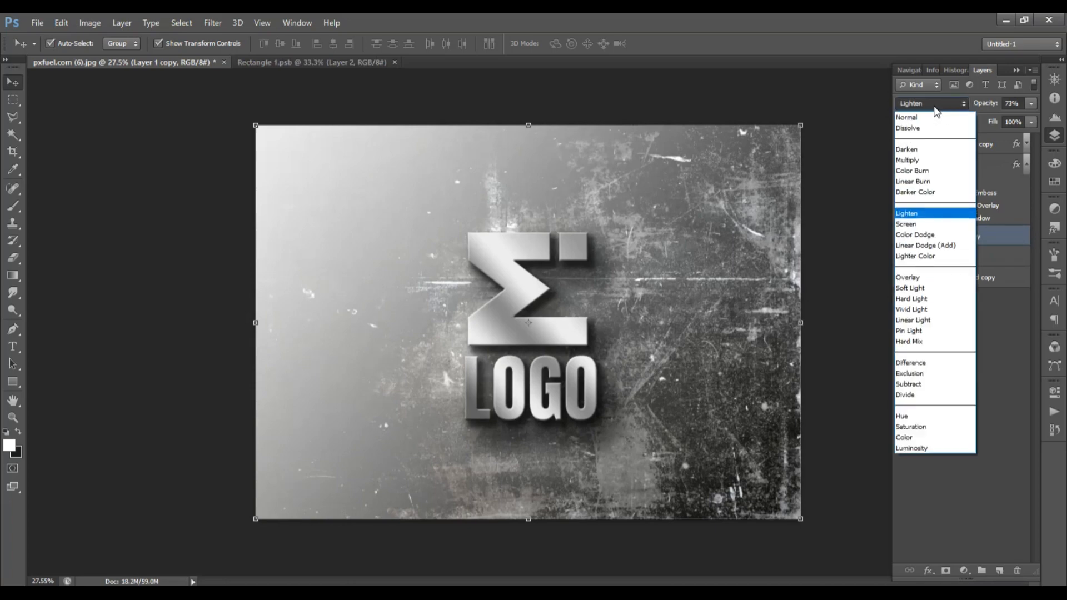
click(919, 160)
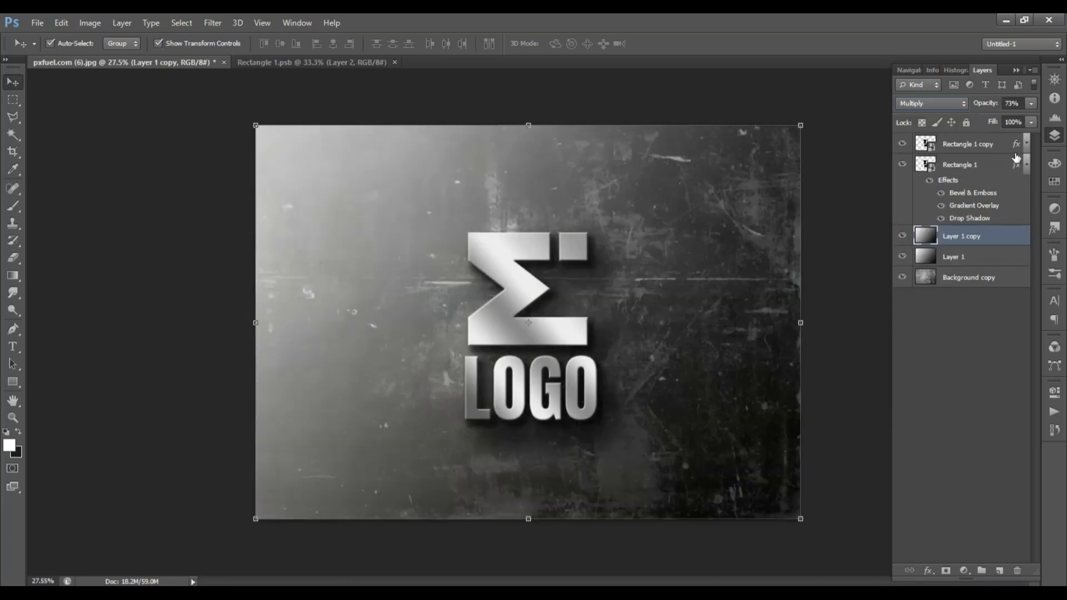
click(1030, 103)
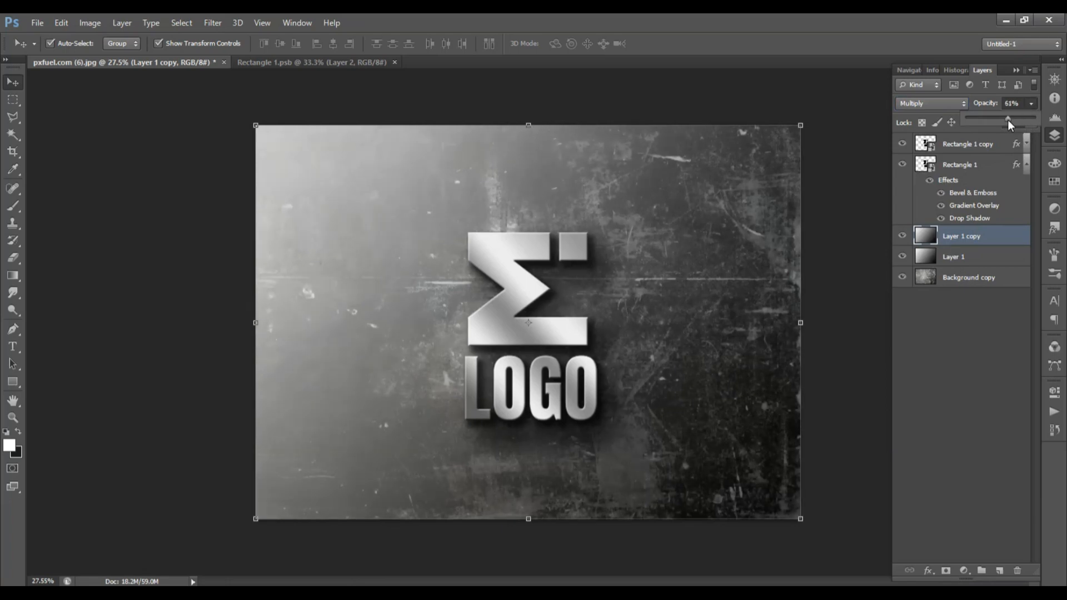
click(833, 337)
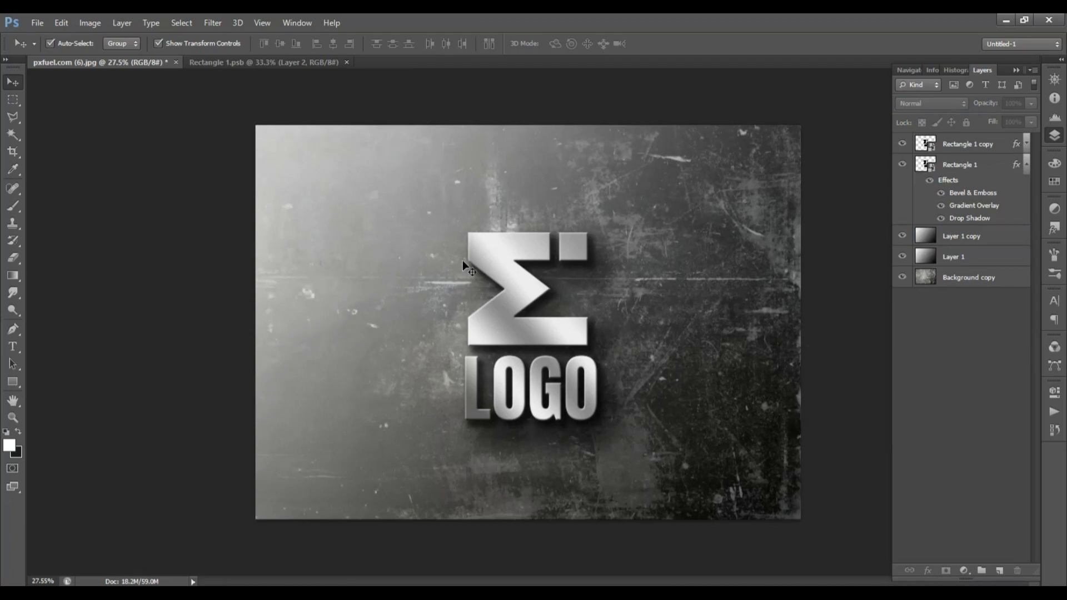
Step: Collapse the effects list of the Rectangle 1 layer and deselect all layers
key(ctrl+plus)
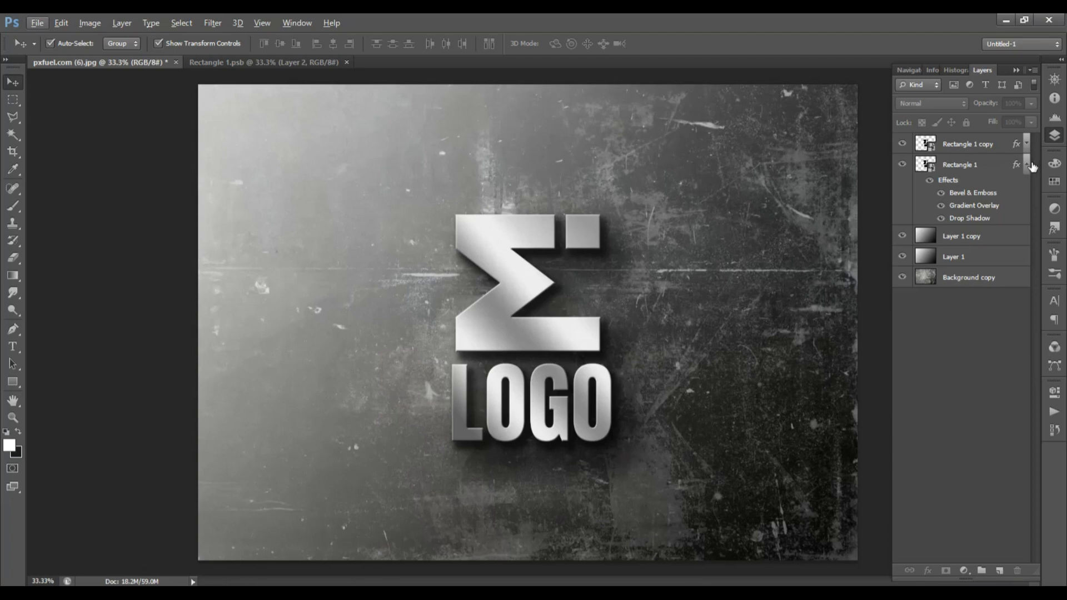
click(1026, 165)
click(1022, 172)
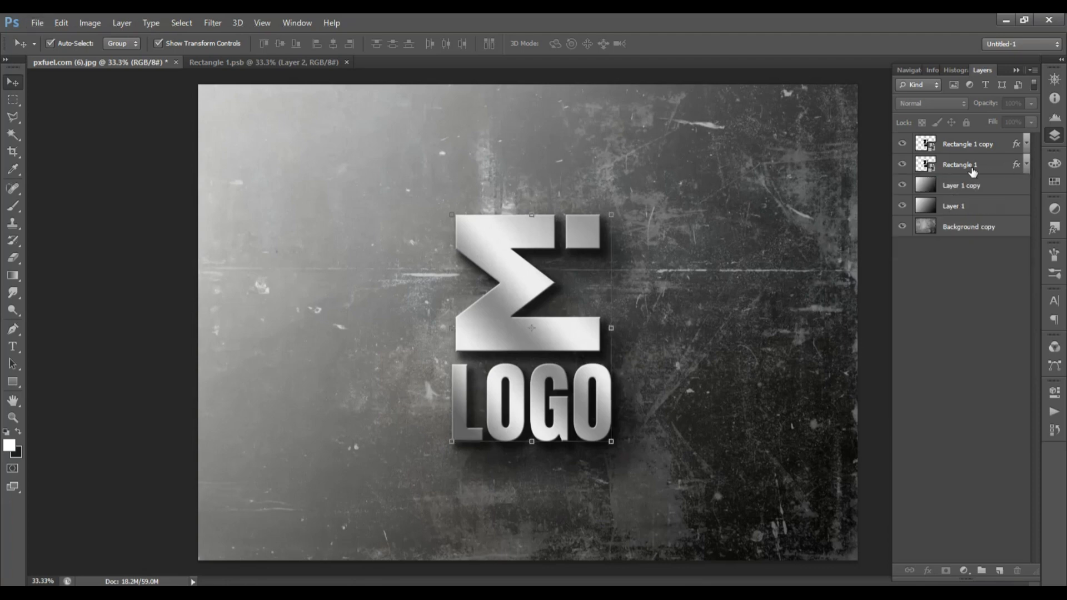
click(1028, 164)
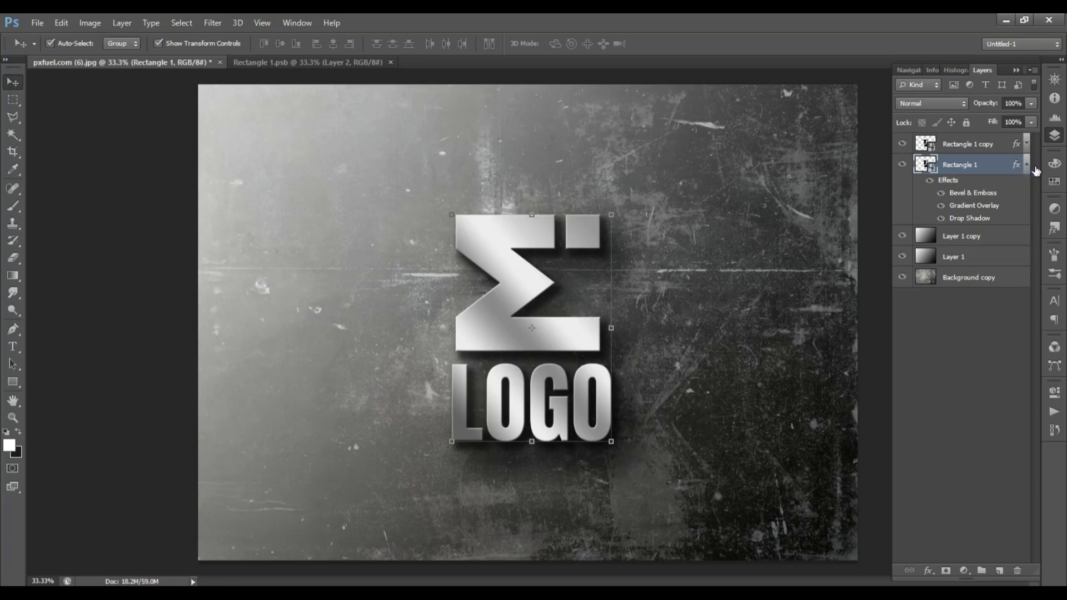
click(1028, 165)
scroll(371, 350, down, 1)
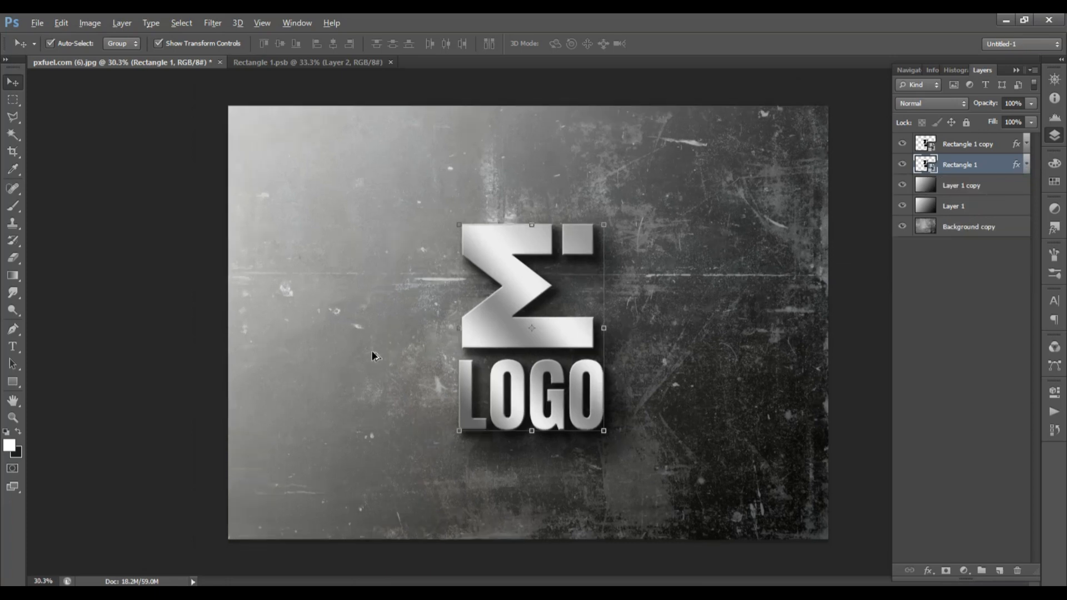
click(854, 393)
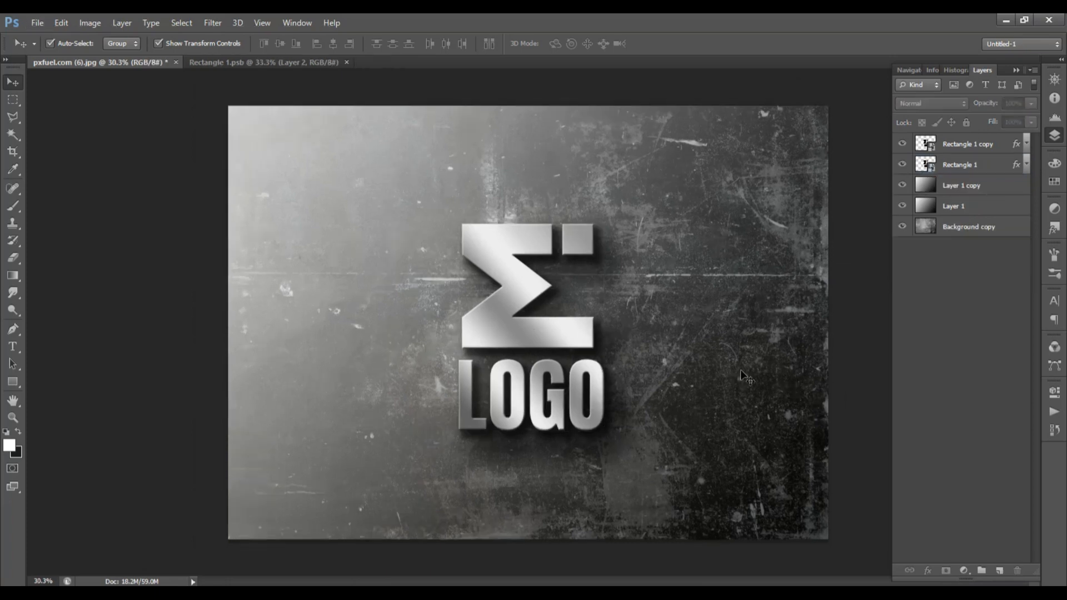
Step: Rotate the logo 90° clockwise inside the Rectangle 1.psb smart object and inspect the updated logo in the mockup
scroll(509, 329, up, 2)
scroll(509, 329, up, 2)
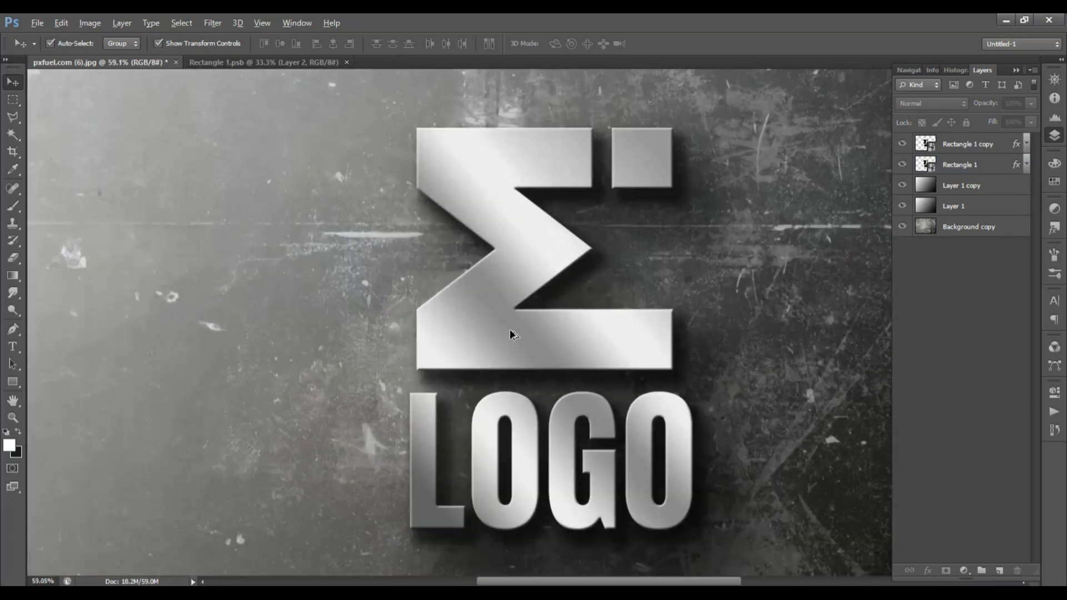
scroll(507, 347, down, 1)
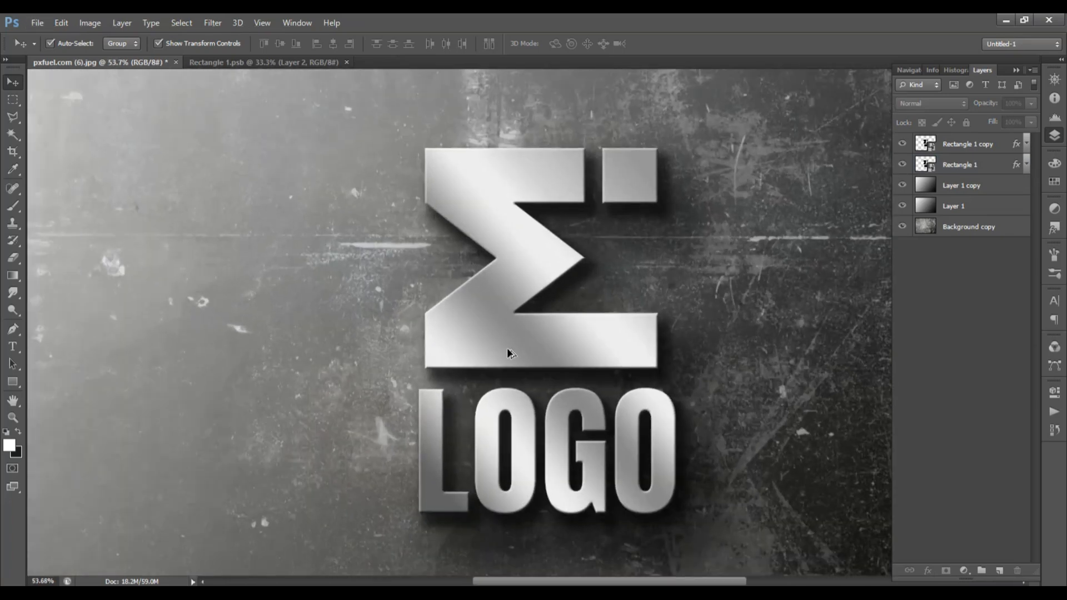
scroll(506, 348, down, 3)
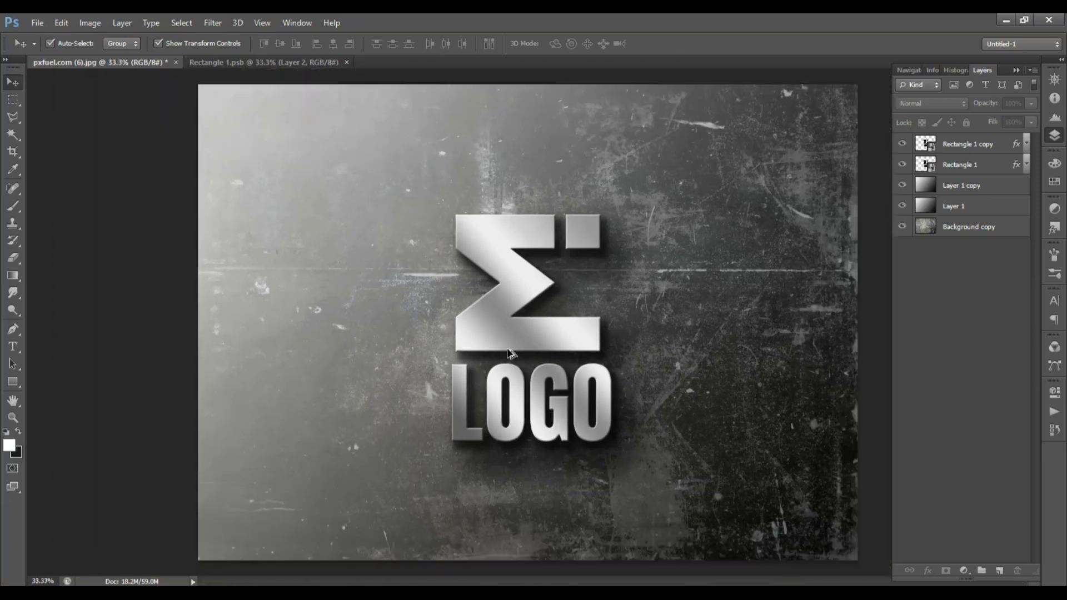
click(836, 338)
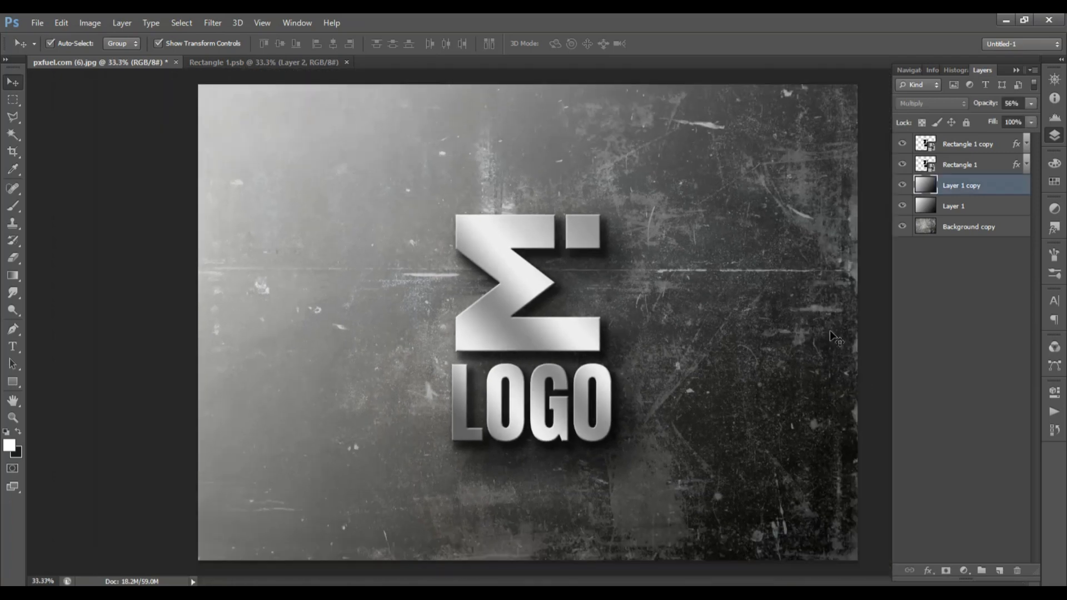
key(ctrl+t)
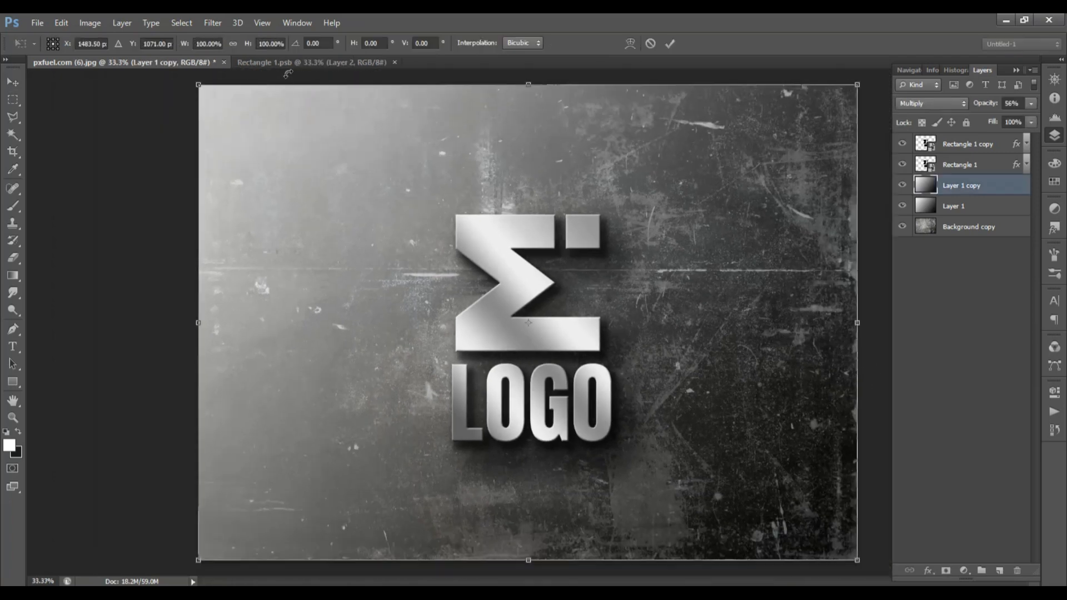
click(286, 65)
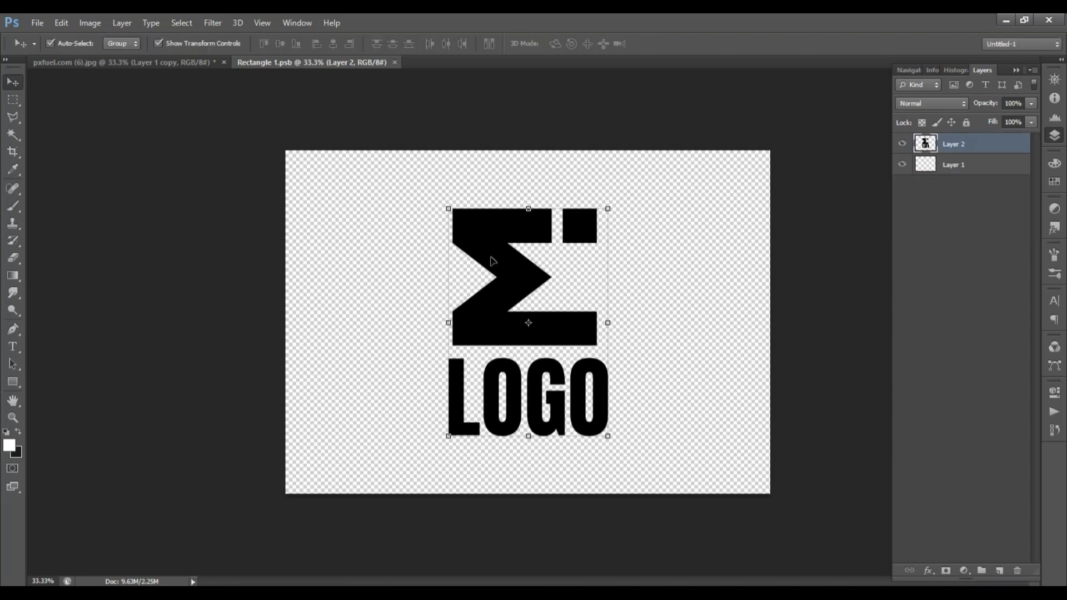
drag(622, 208, 637, 403)
key(Return)
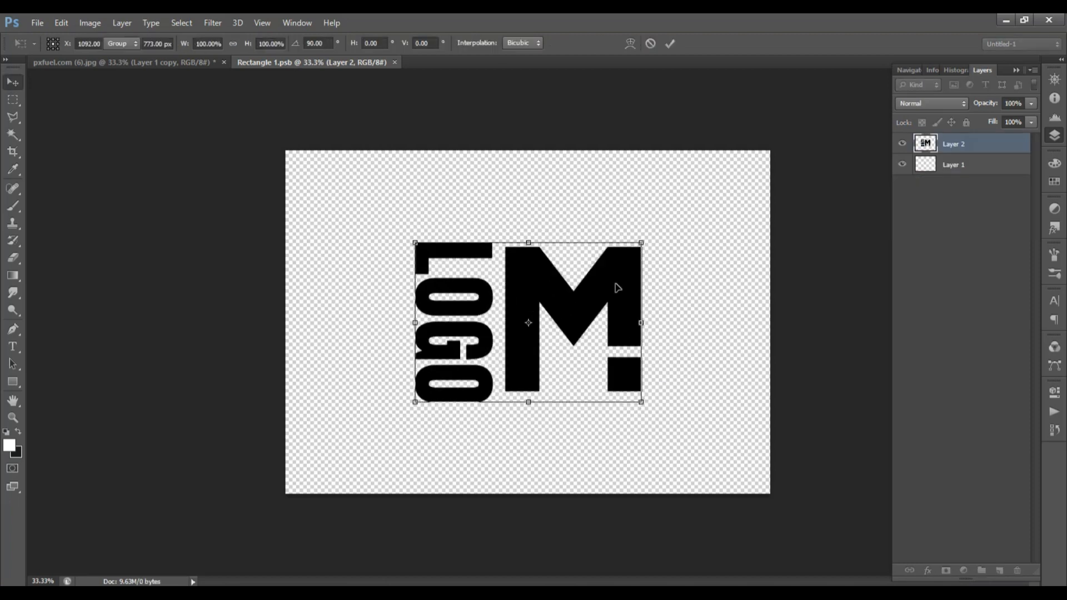
click(180, 64)
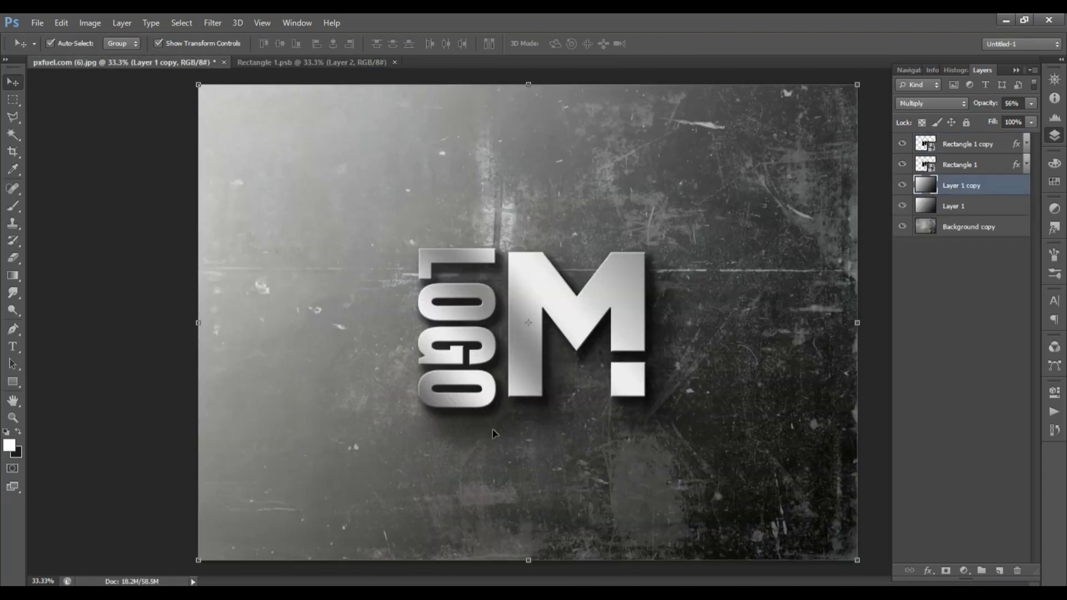
scroll(529, 370, up, 3)
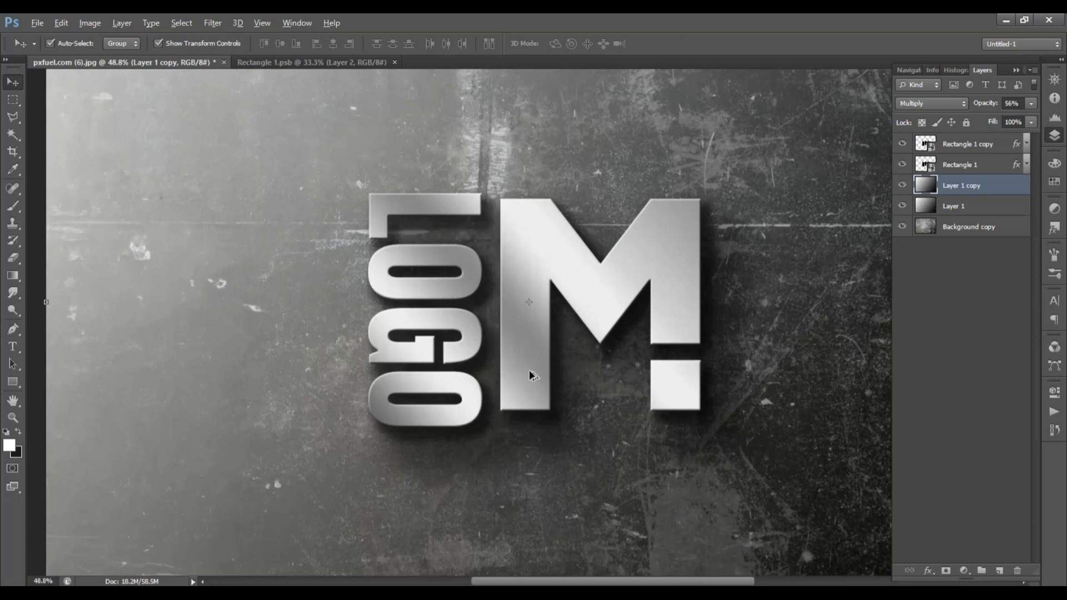
Step: Rotate the logo back upright by 90° counterclockwise in Rectangle 1.psb and return to the mockup document with nothing selected
click(359, 62)
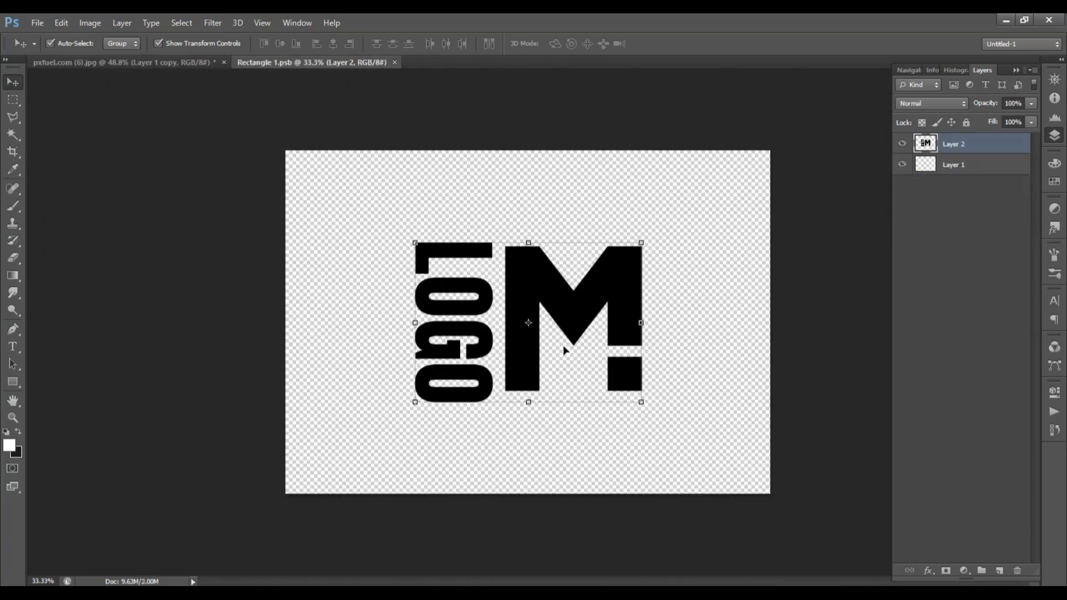
key(ctrl+t)
drag(650, 419, 620, 222)
key(Return)
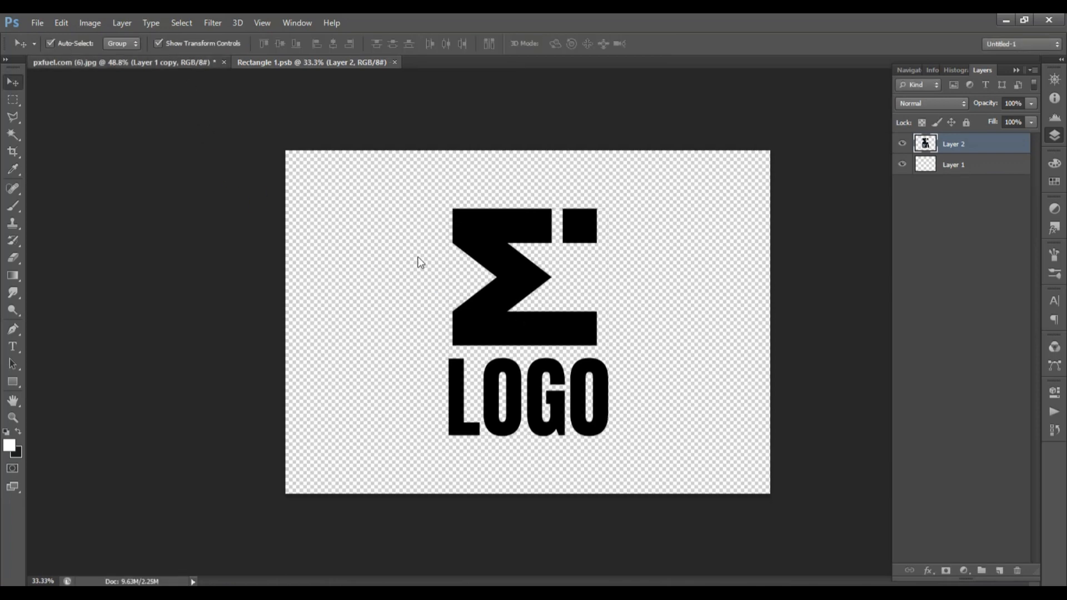
key(ctrl+Tab)
scroll(444, 264, down, 5)
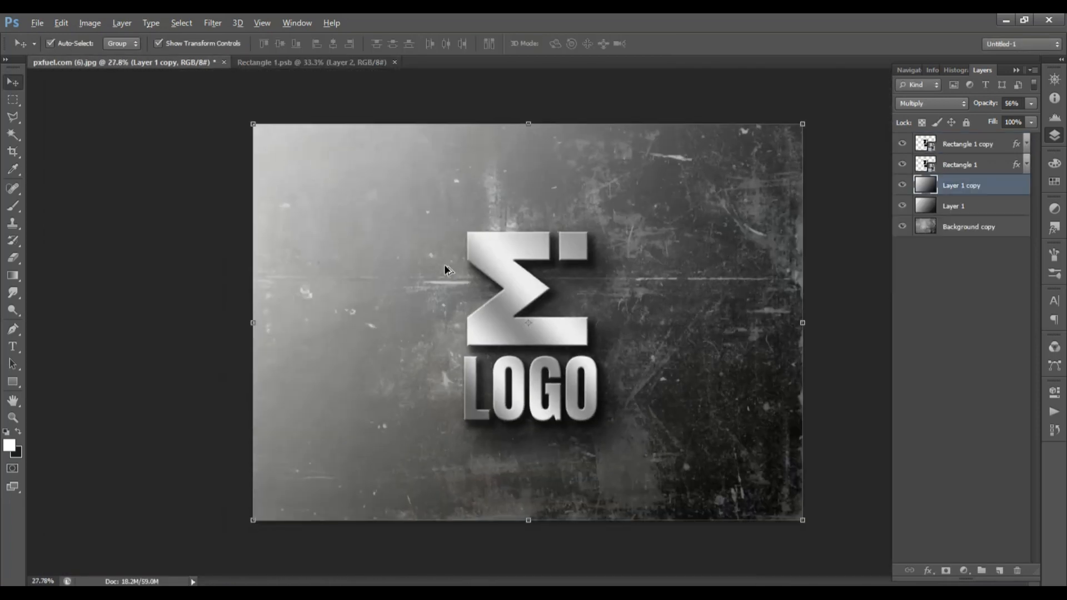
scroll(553, 295, down, 1)
scroll(668, 332, up, 2)
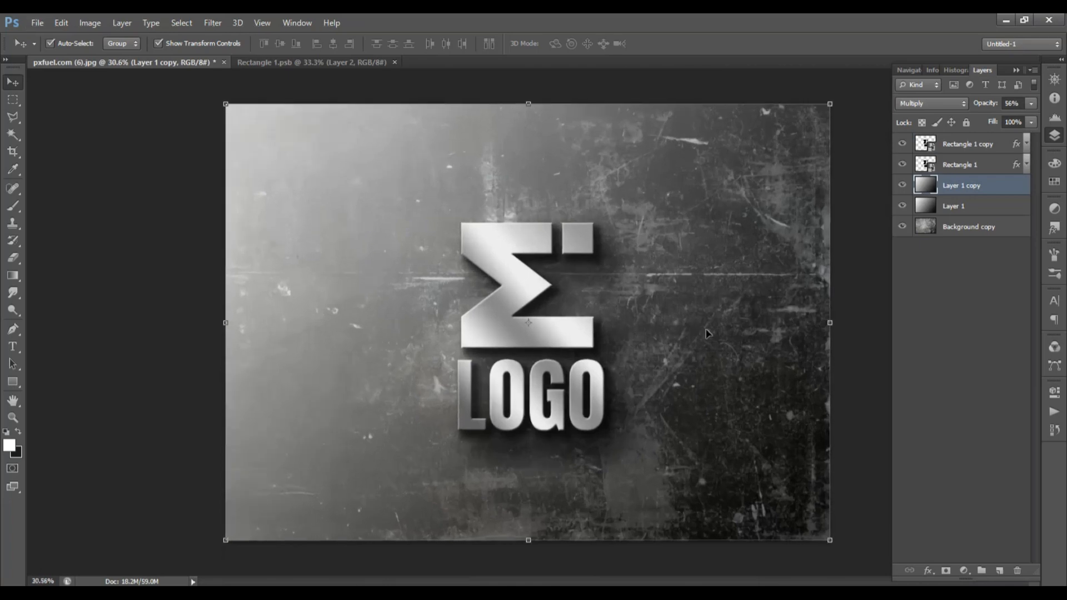
click(872, 357)
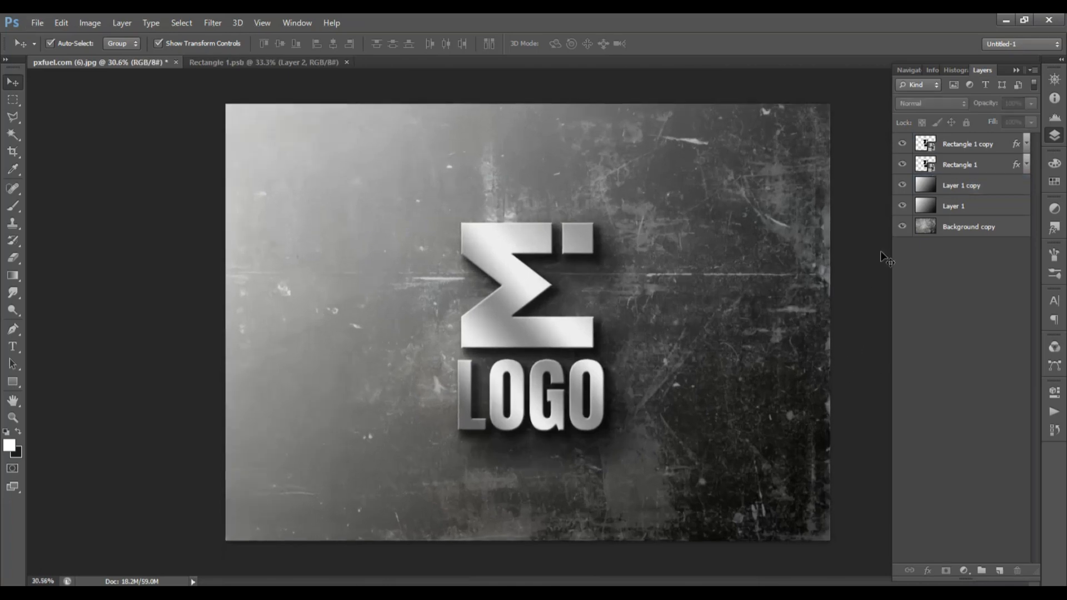
Step: Place the palm_png_fronds image from the png items folder on Local Disk (F:) above the Rectangle 1 copy layer
click(976, 145)
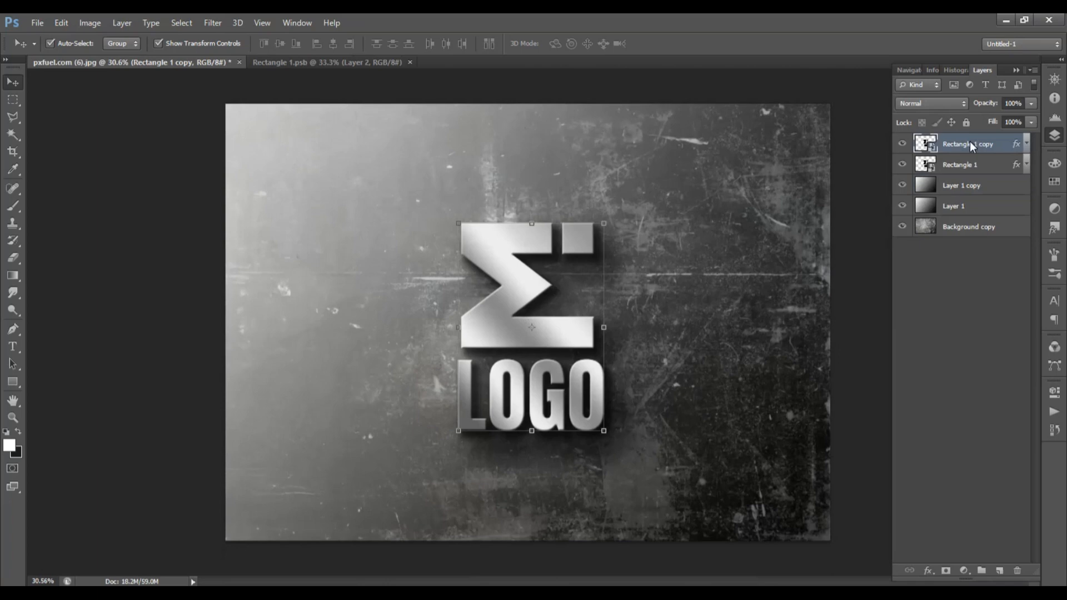
key(alt+f)
key(l)
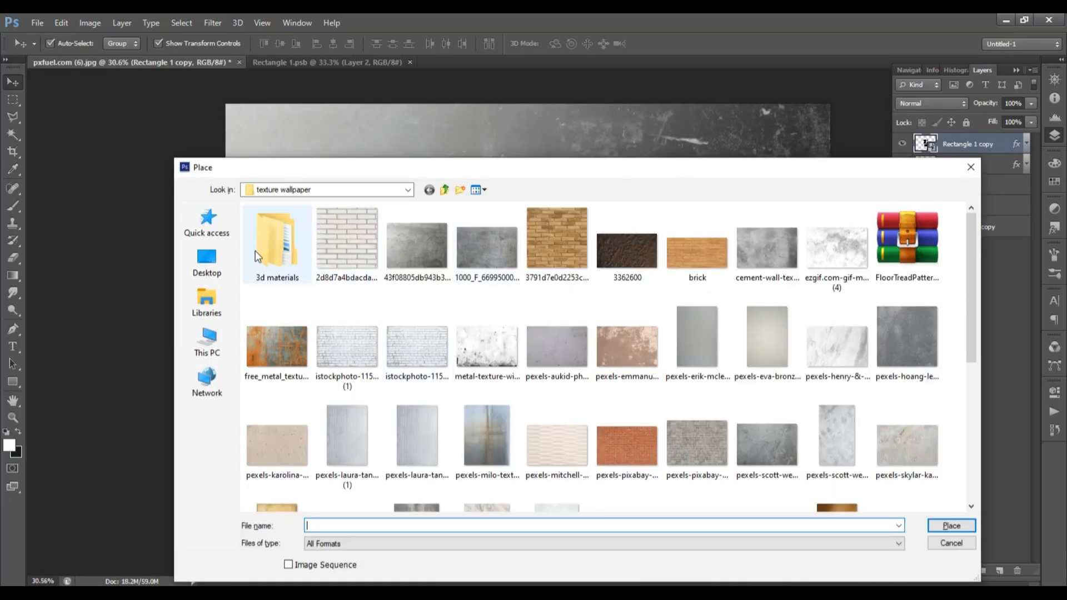
click(209, 261)
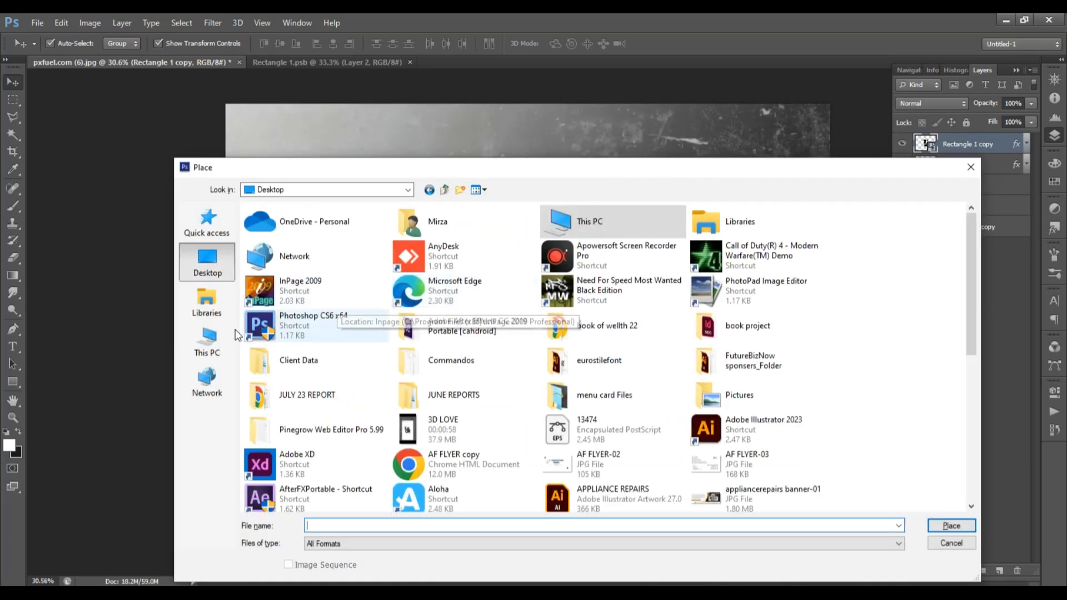
click(228, 340)
double_click(443, 328)
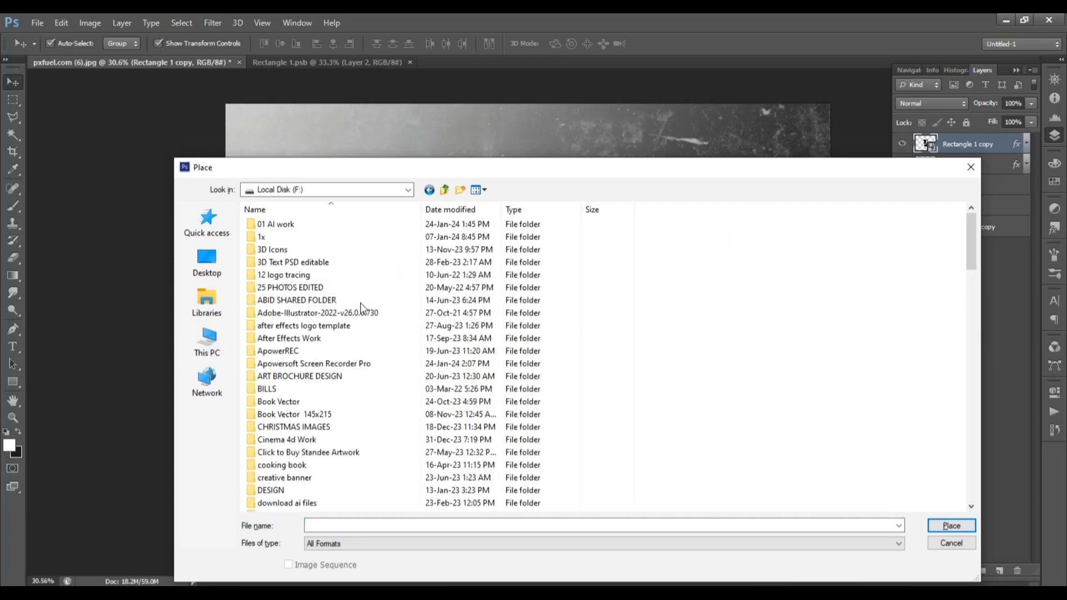
click(352, 289)
key(p)
key(Return)
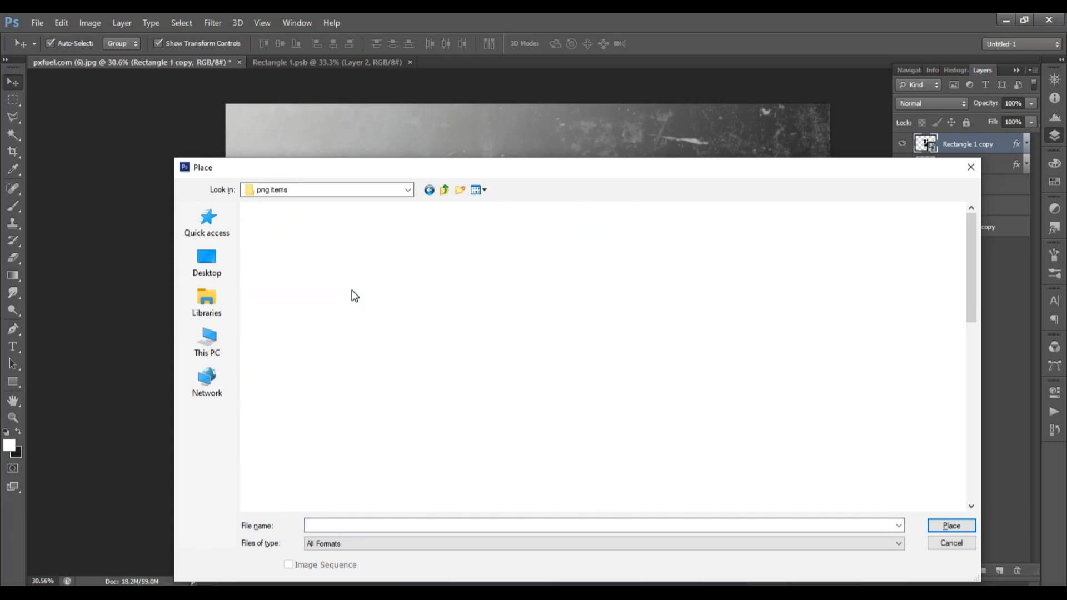
scroll(566, 334, down, 10)
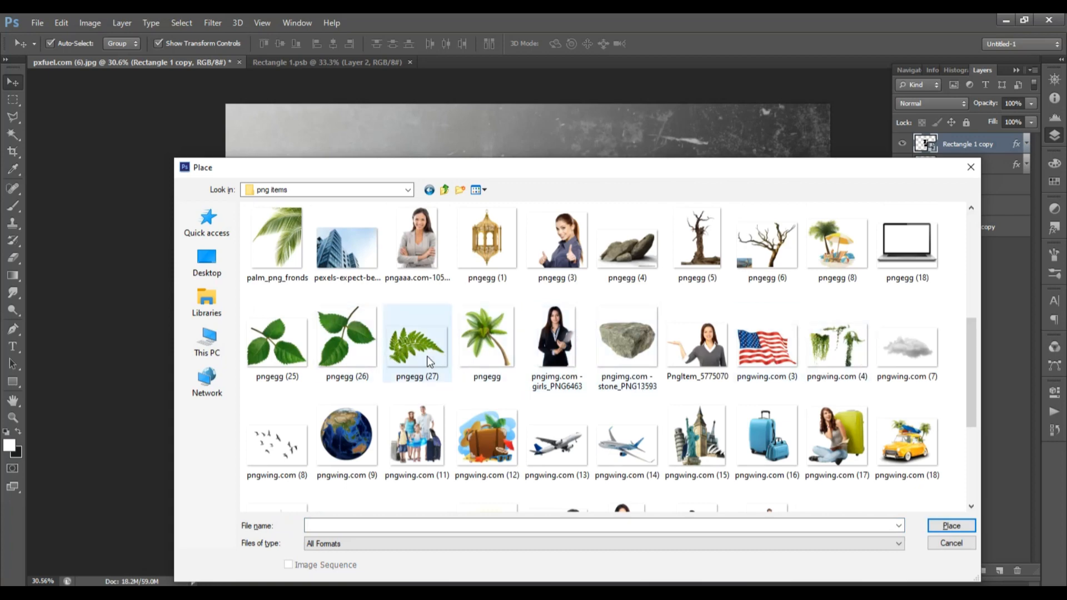
double_click(272, 234)
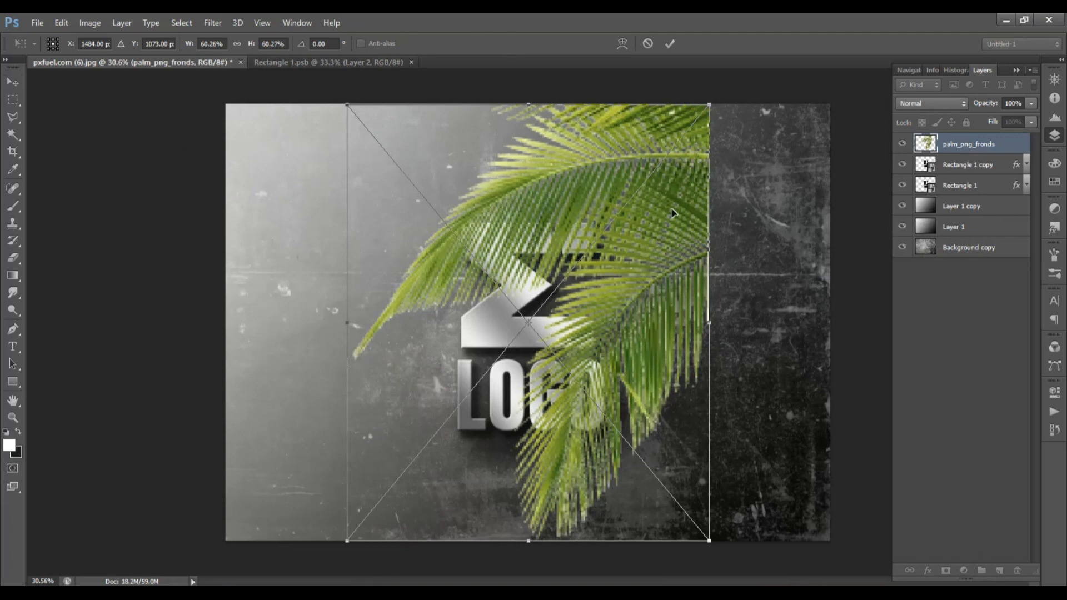
key(Return)
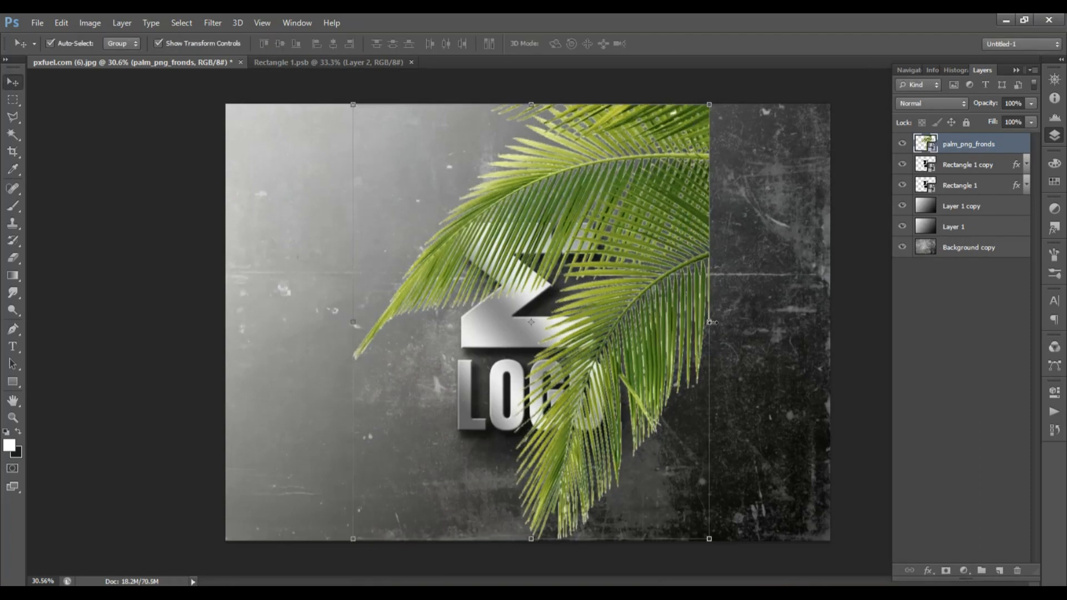
Step: Mirror the palm fronds horizontally into the canvas's upper-left corner and scale them to about half the canvas width and three quarters of its height
drag(709, 322, 232, 327)
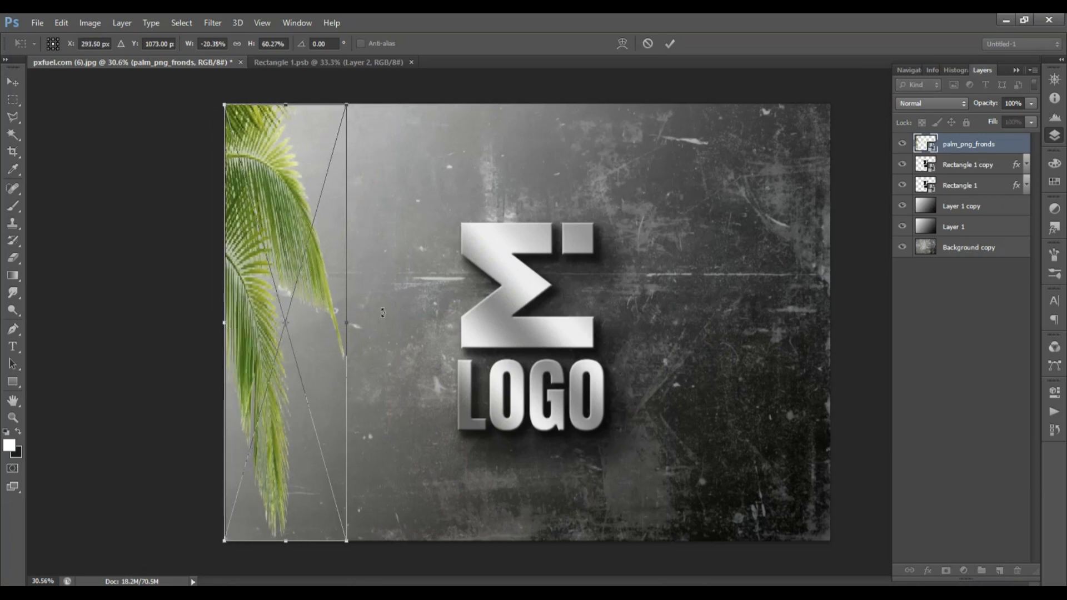
drag(346, 329, 609, 303)
key(Return)
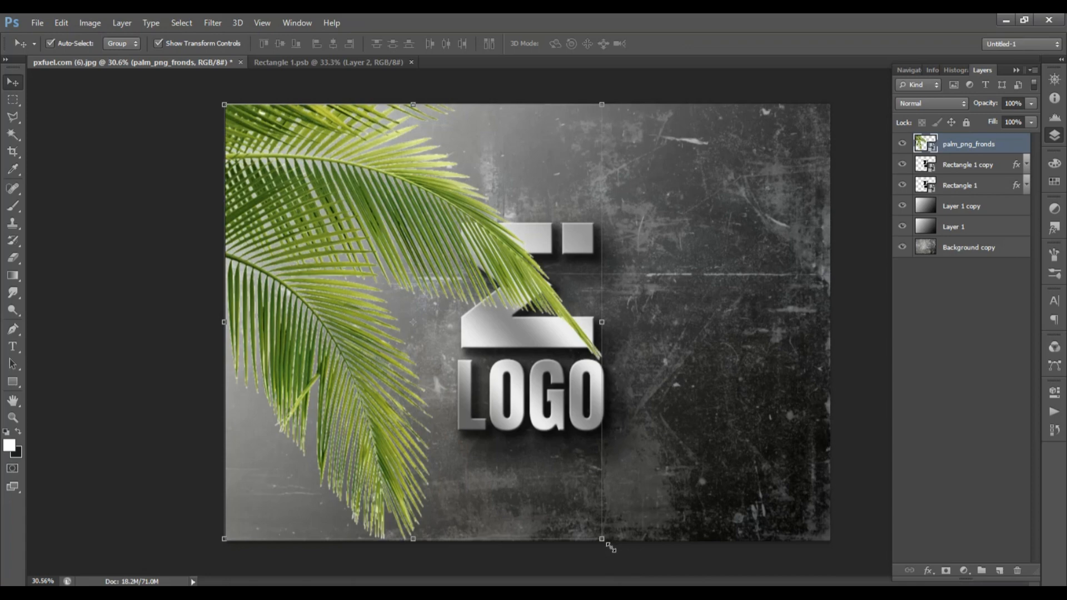
drag(611, 548, 526, 446)
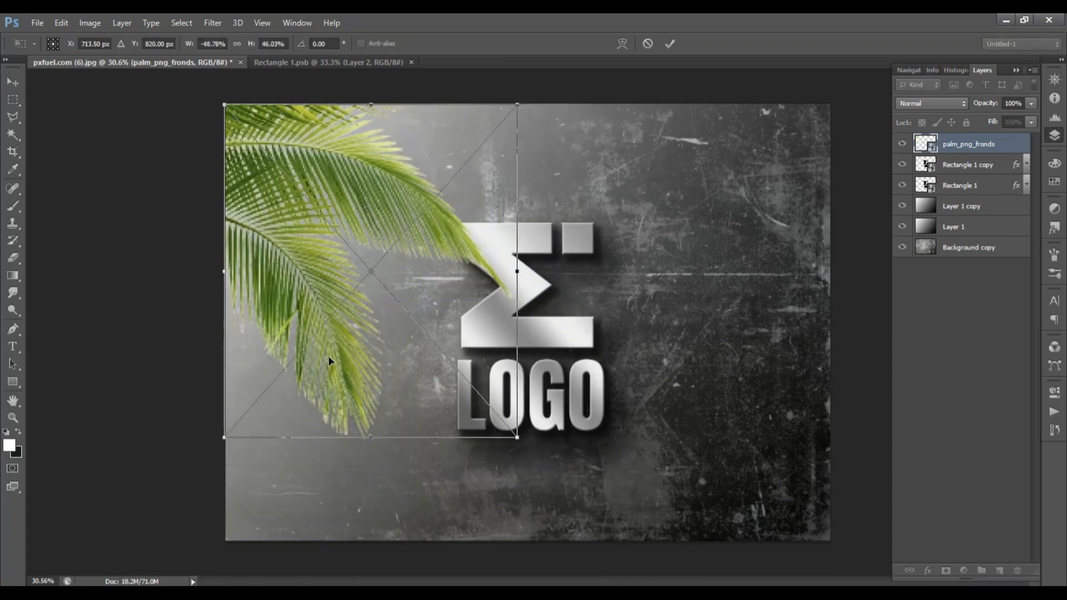
key(Return)
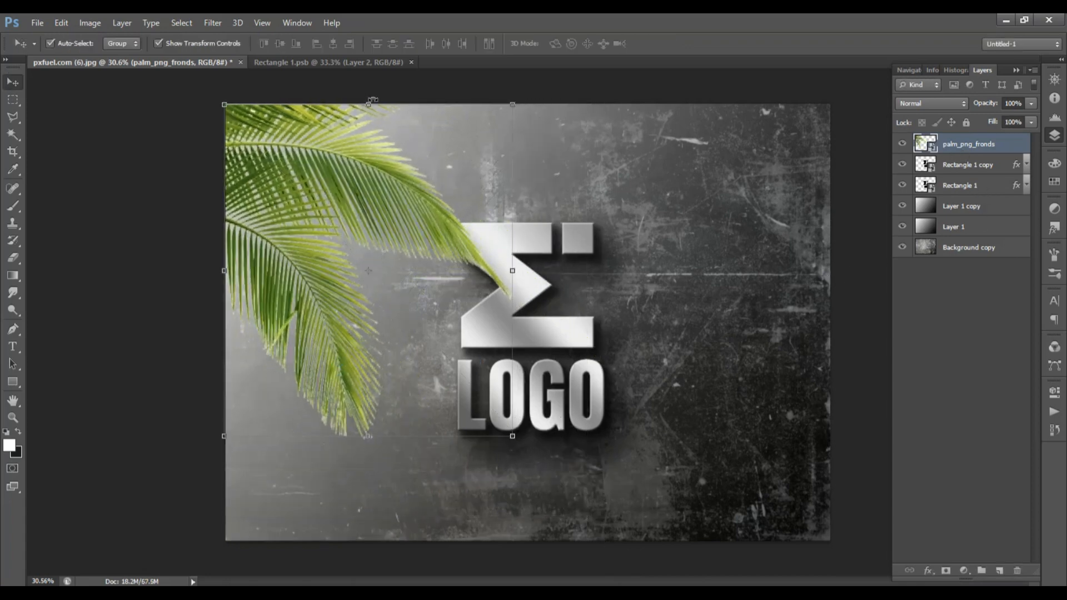
Step: Rasterize the palm_png_fronds smart object layer
click(99, 23)
mouse_move(126, 58)
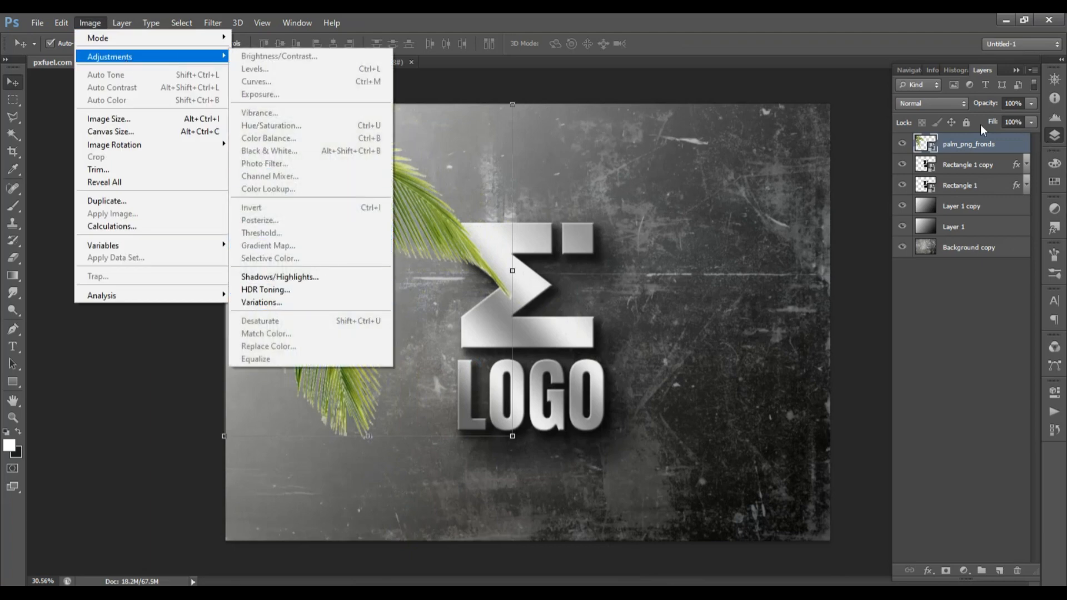
right_click(969, 144)
click(833, 211)
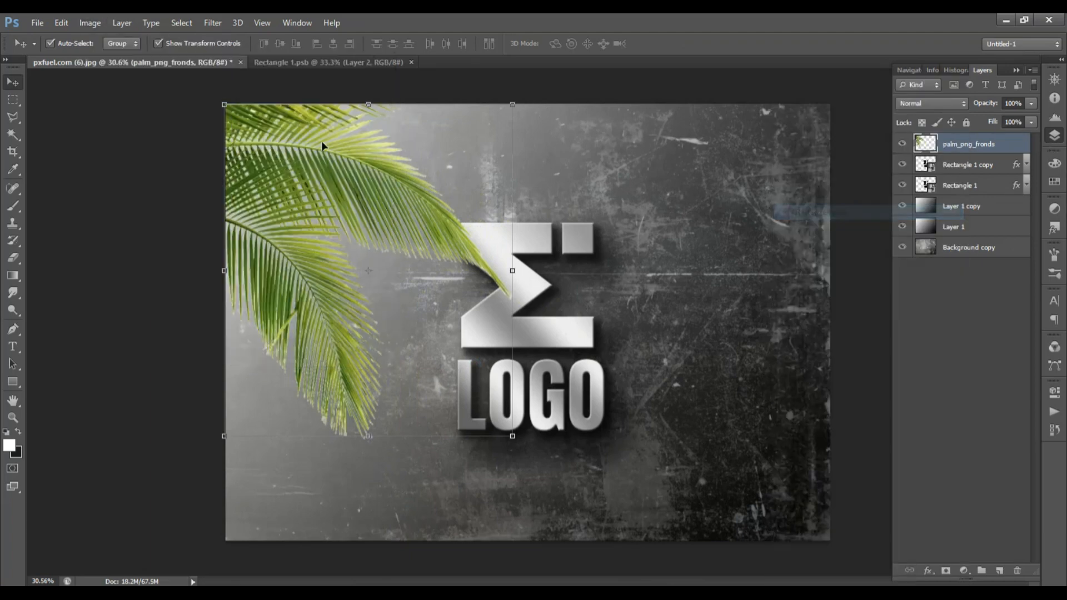
Step: Desaturate the palm fronds and set the layer's blend mode to Multiply
click(95, 22)
mouse_move(118, 56)
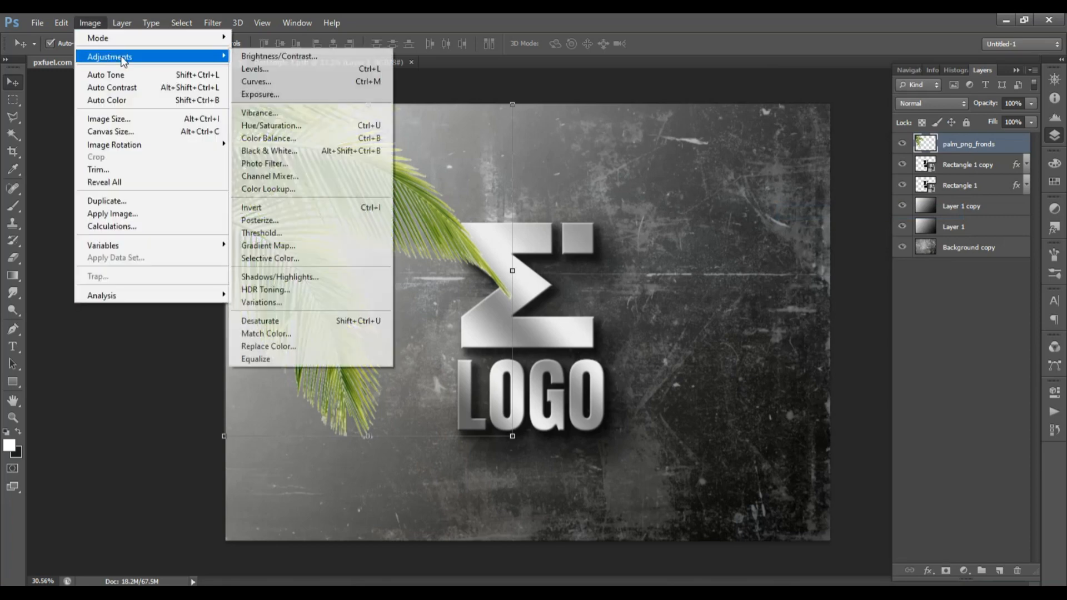
click(260, 323)
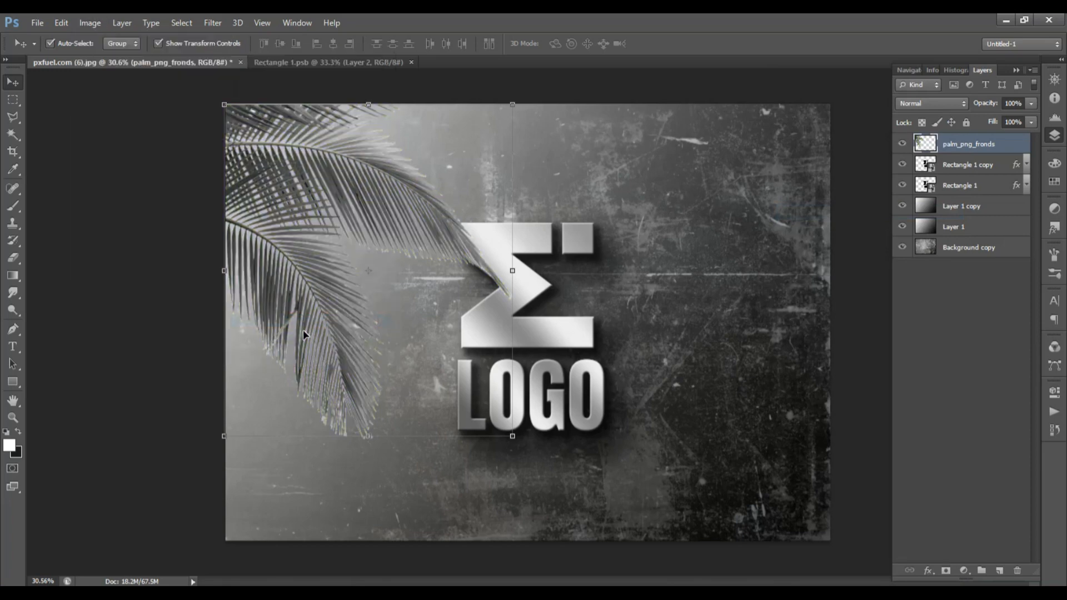
click(926, 105)
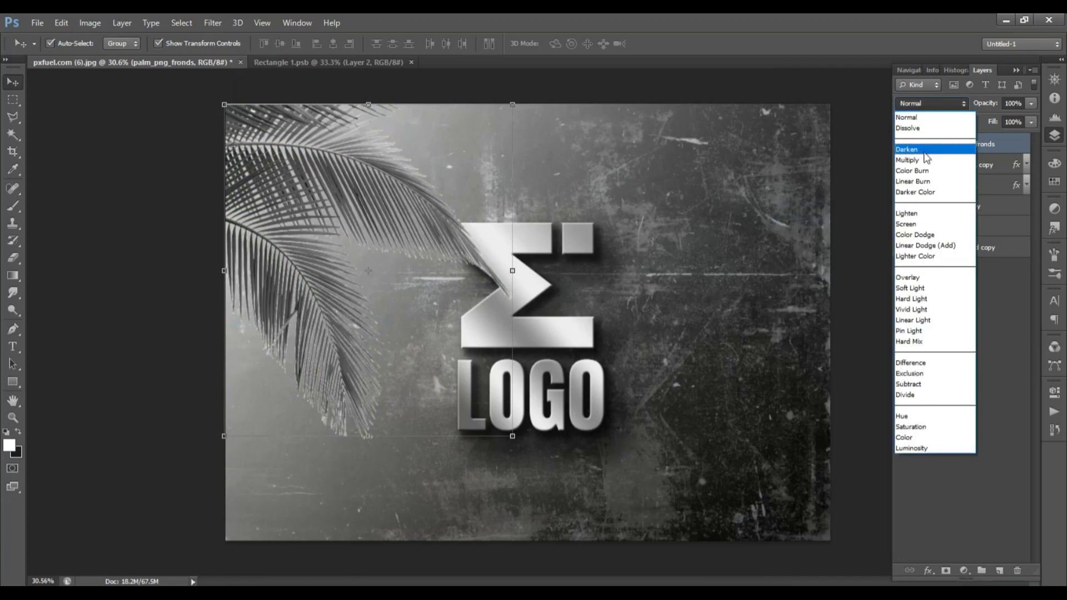
click(924, 160)
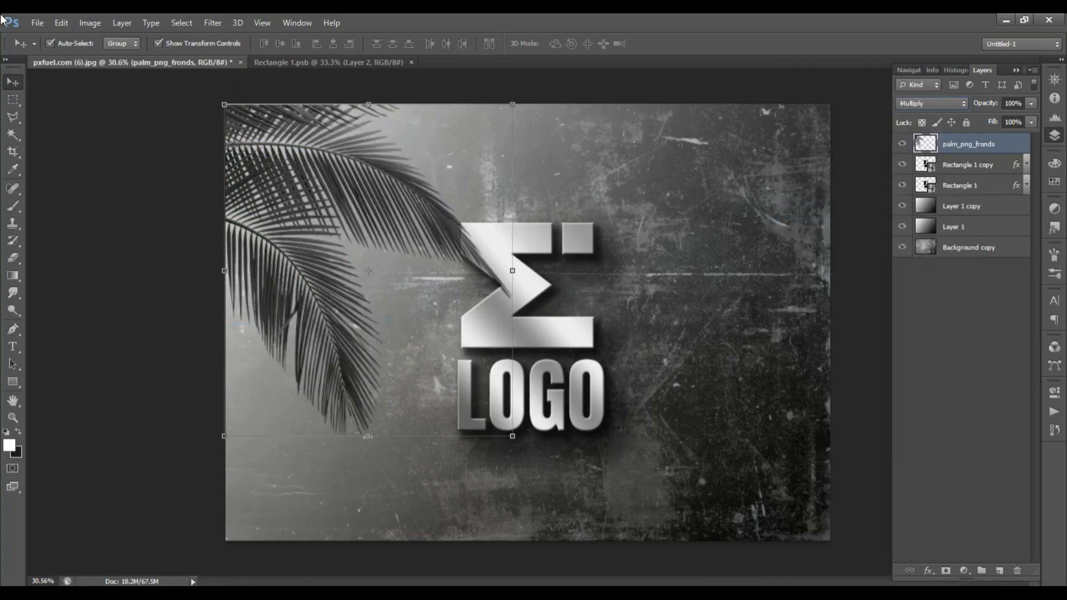
click(218, 22)
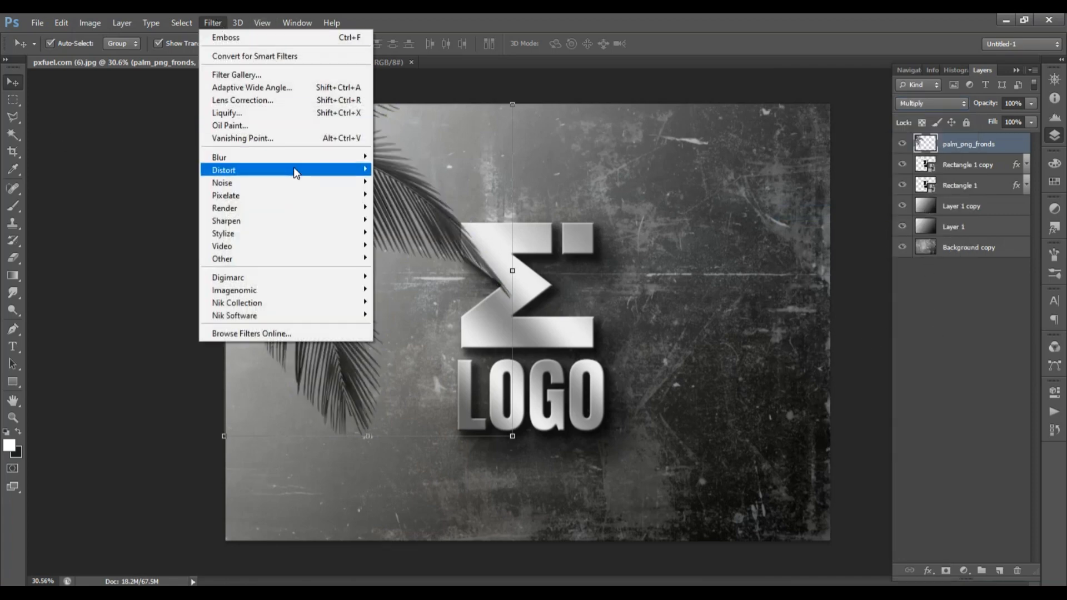
mouse_move(309, 163)
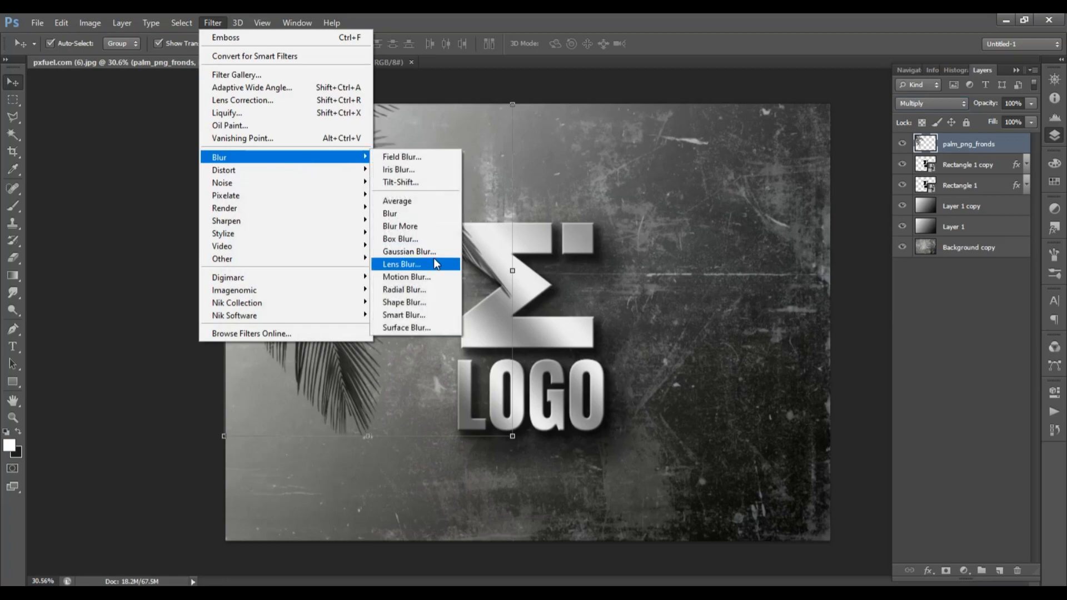
click(409, 265)
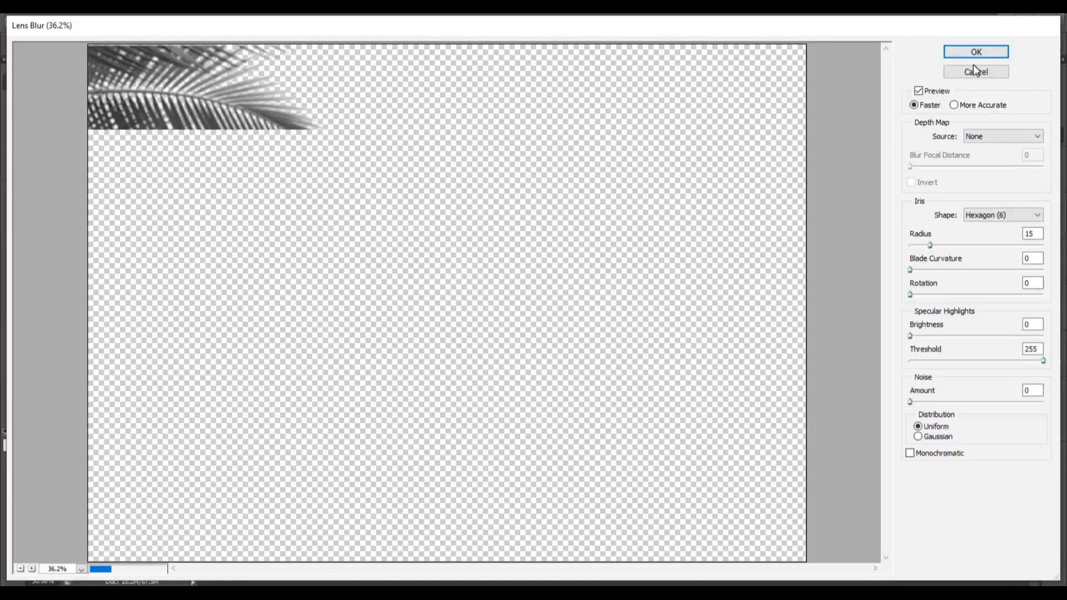
click(976, 71)
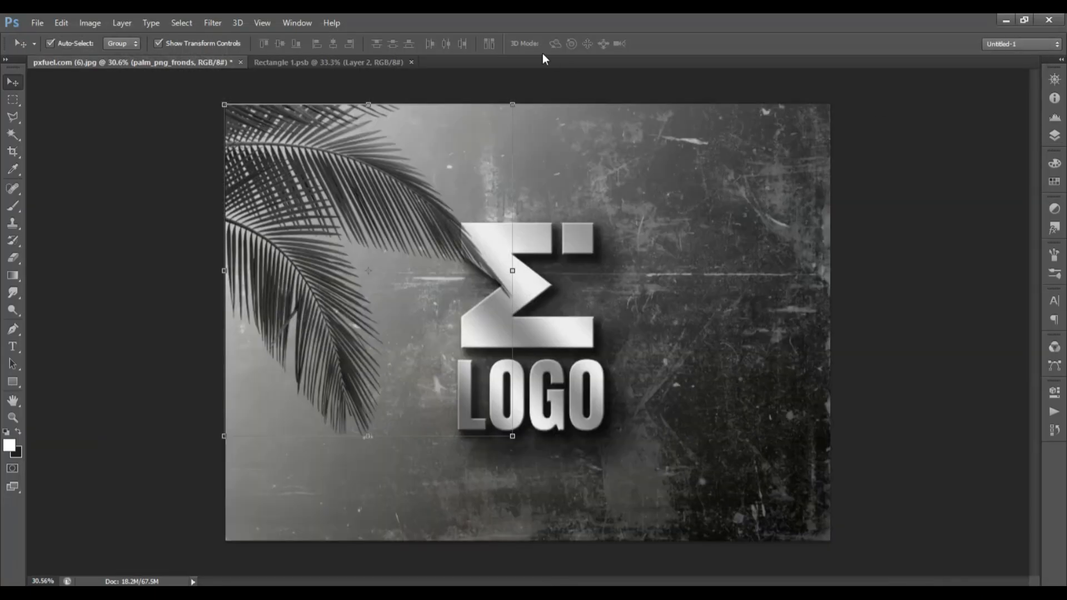
Step: Apply a Gaussian Blur with a radius of 8.2 pixels to the palm fronds
click(212, 23)
mouse_move(340, 160)
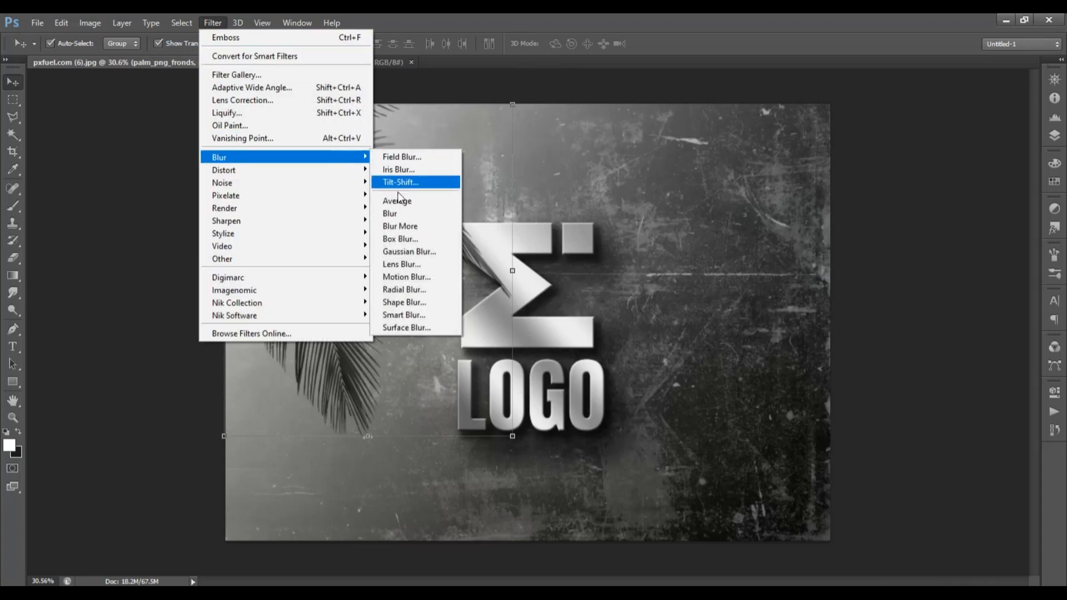
click(404, 256)
drag(405, 148, 614, 158)
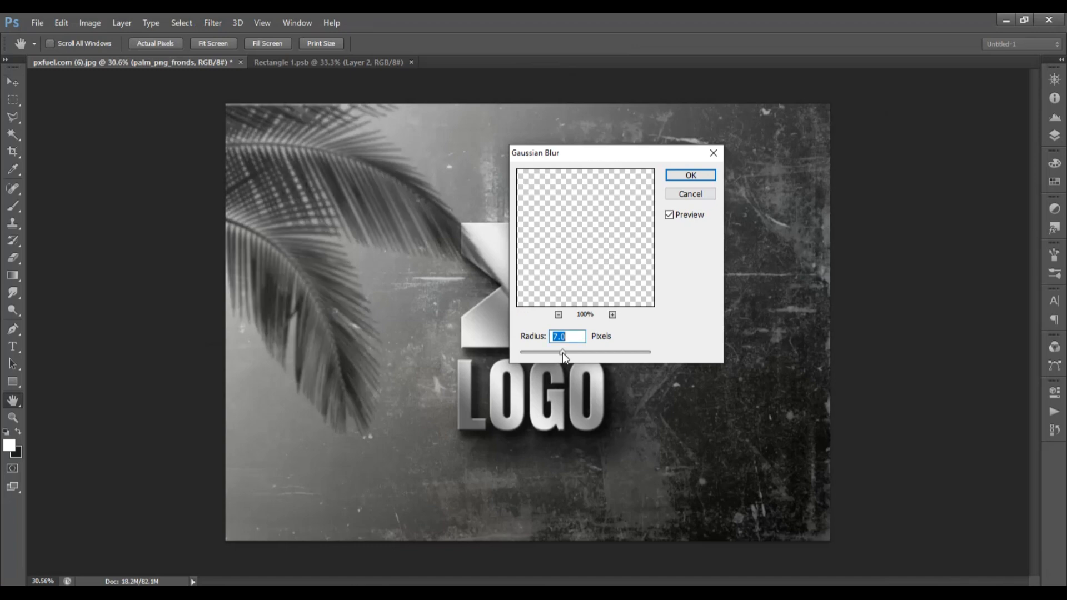
drag(562, 353, 569, 352)
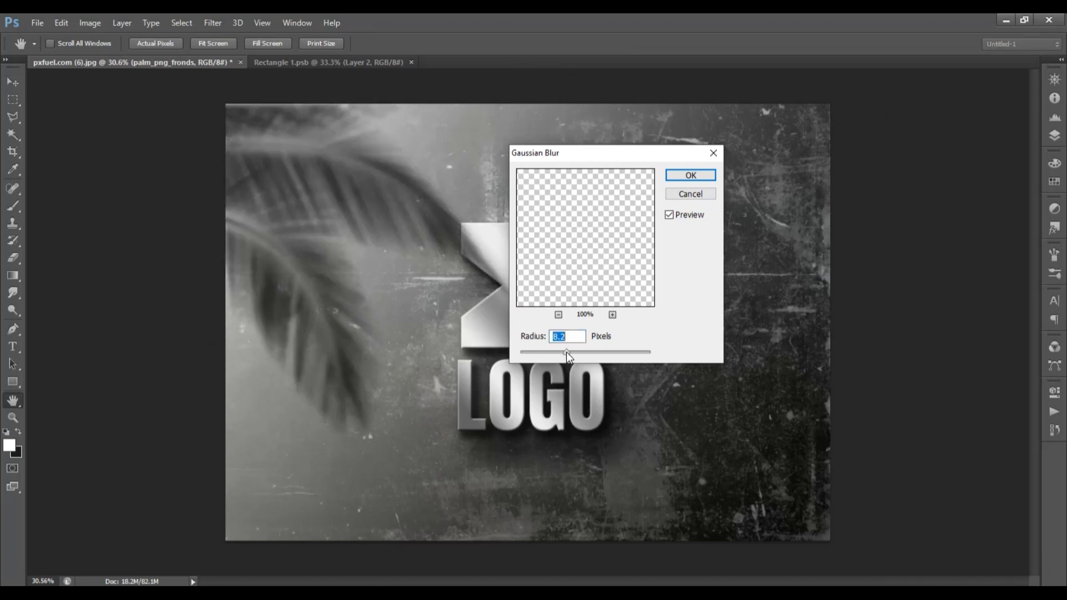
click(684, 177)
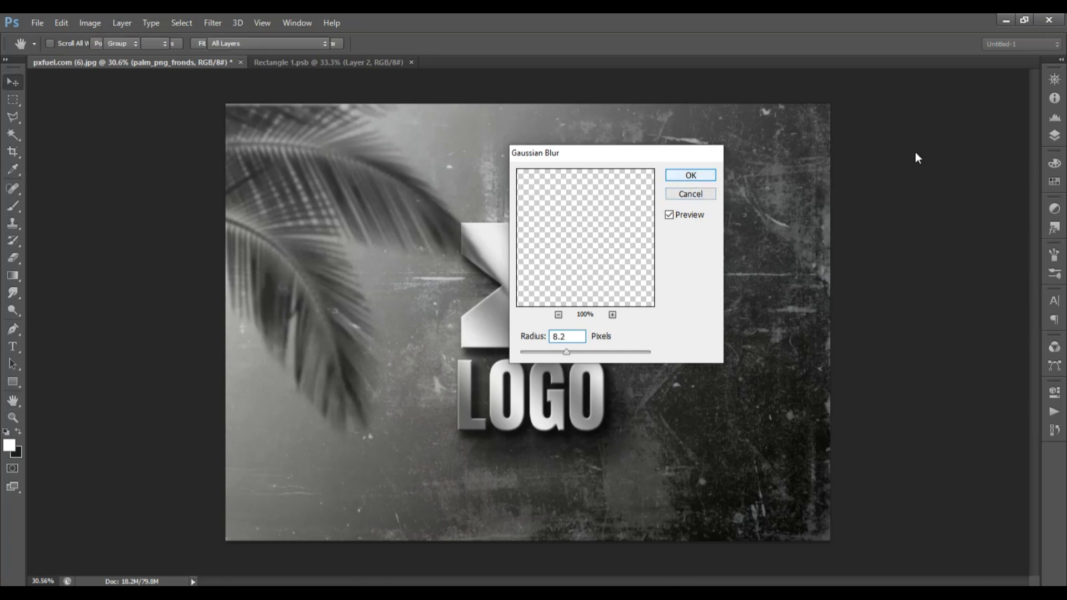
Step: Move the blurred fronds up about 223 px and set the palm_png_fronds layer's opacity to 62%
click(1054, 136)
drag(275, 181, 274, 136)
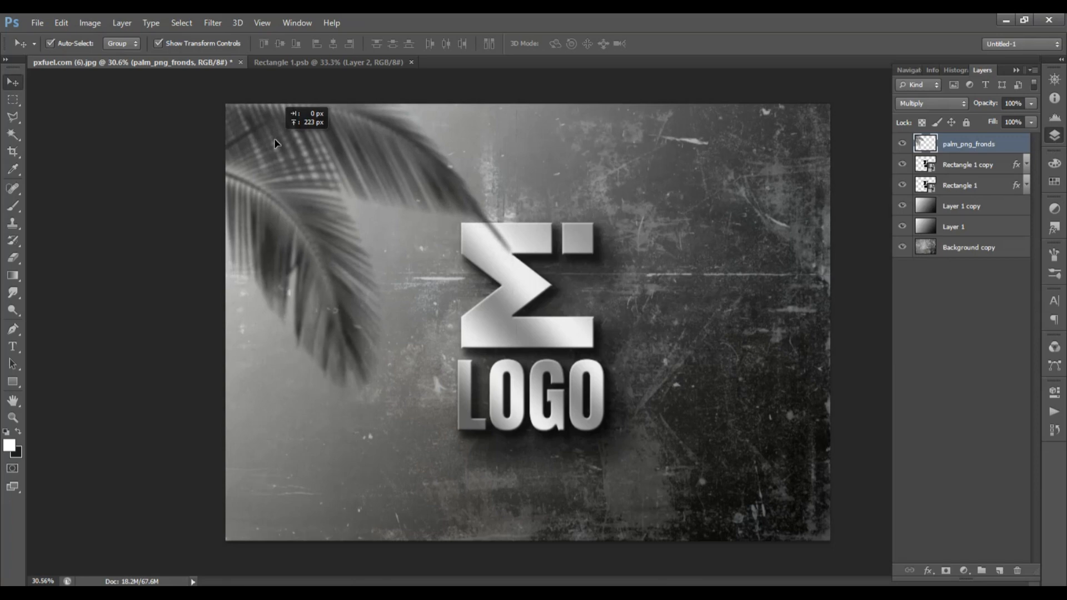
click(1030, 105)
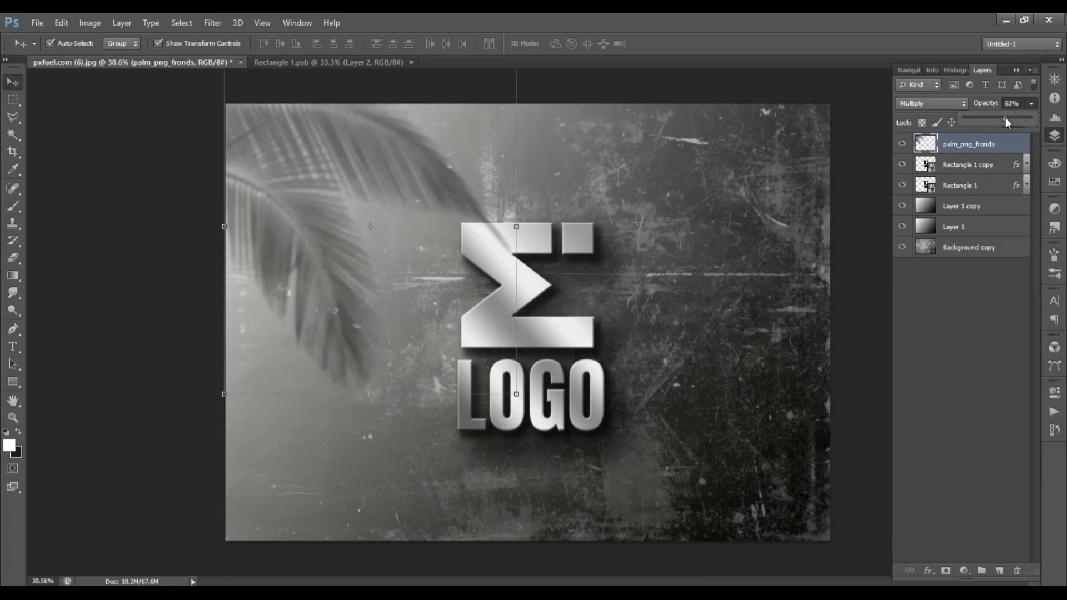
click(992, 364)
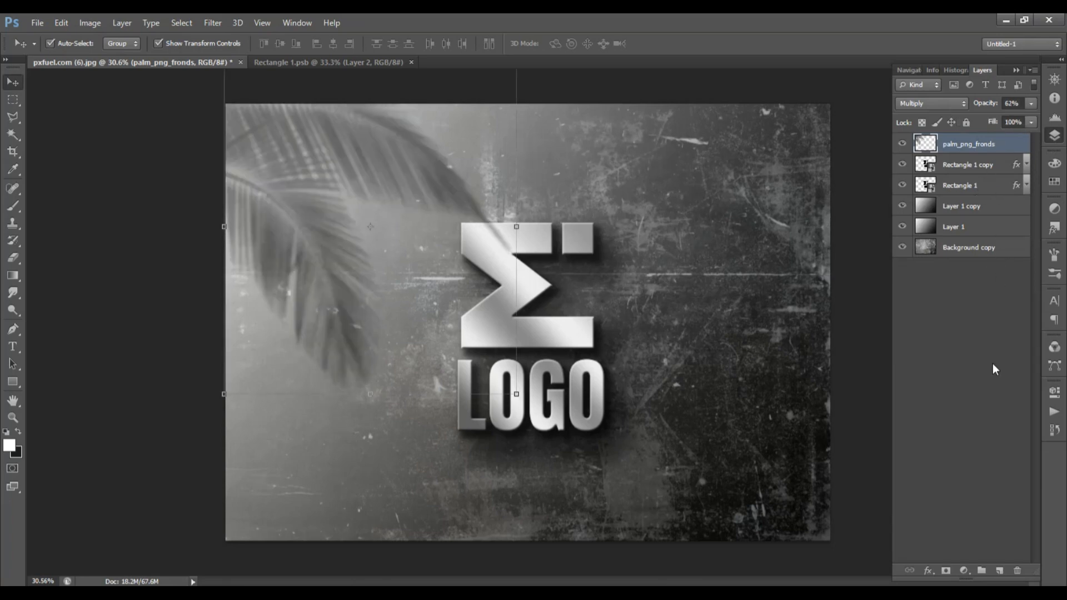
Step: Enlarge the frond shadow to about 116.5%, shift it slightly right so its tip overlaps the logo, and deselect all layers
click(335, 303)
drag(234, 399, 204, 424)
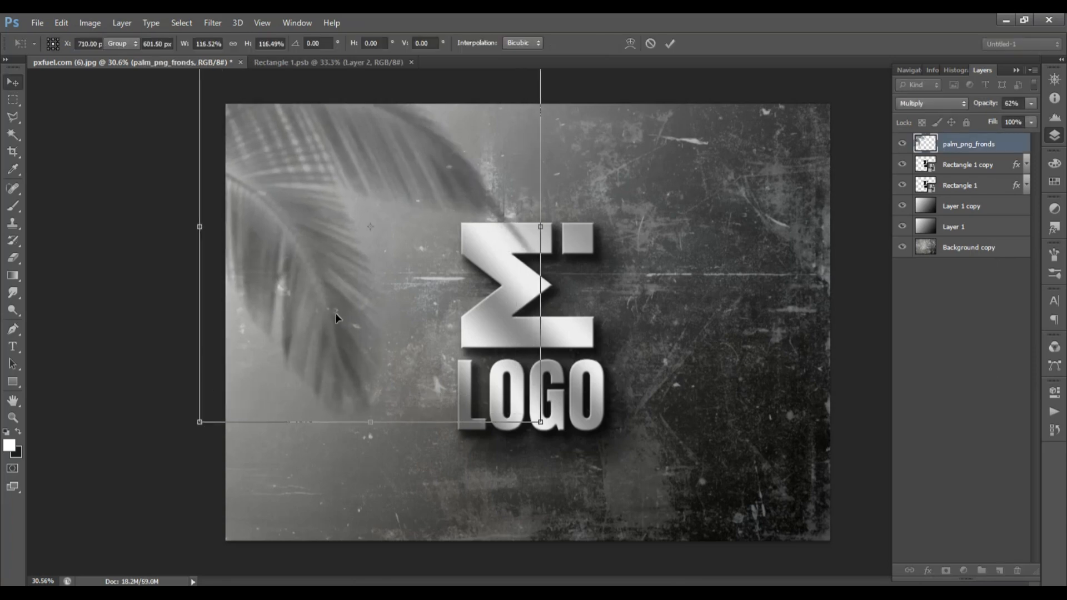
key(Return)
drag(335, 308, 350, 318)
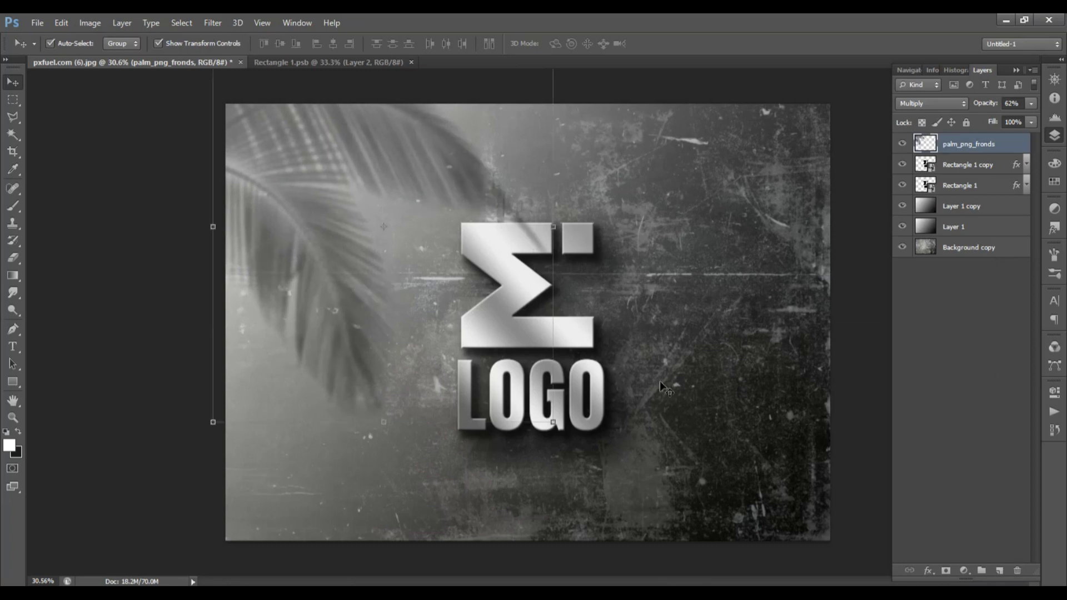
click(659, 382)
click(872, 377)
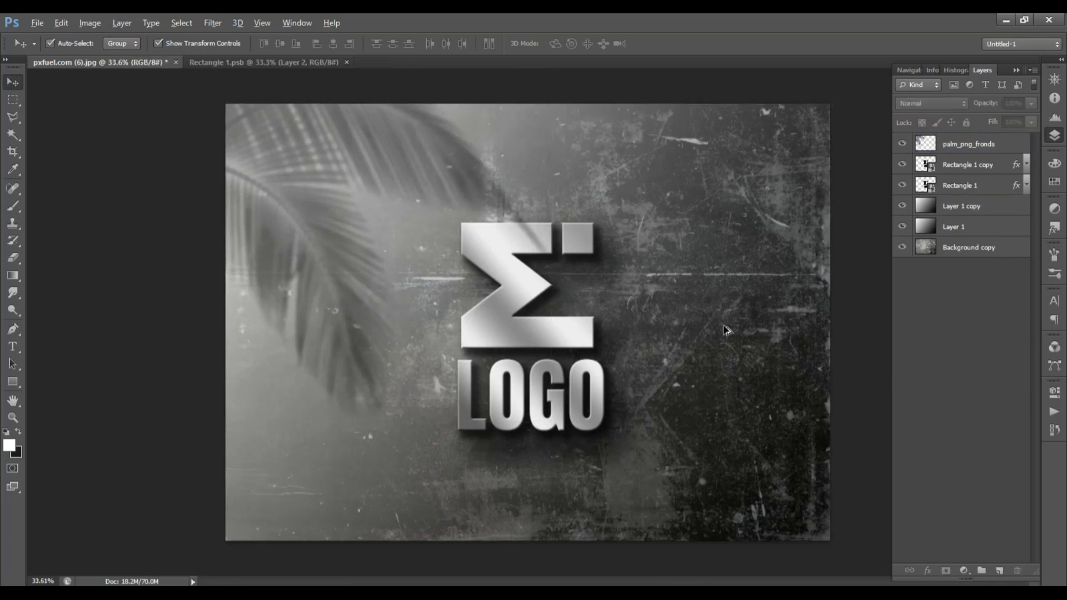
Step: Examine the logo and frond shadow up close and in full view, with no layer selected and the layer list hidden
scroll(725, 329, up, 4)
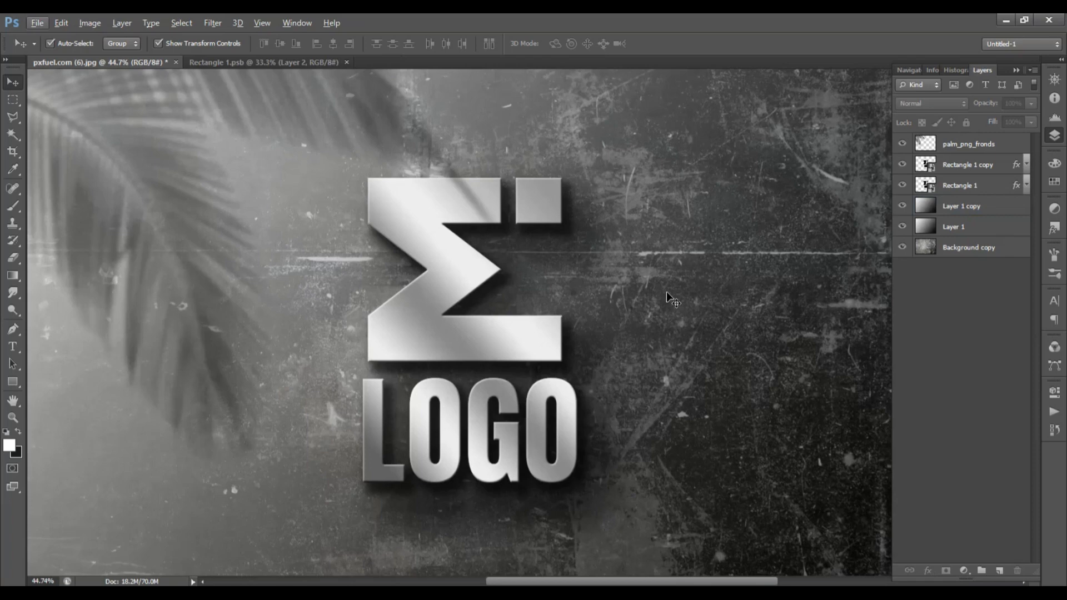
scroll(679, 279, down, 1)
click(976, 170)
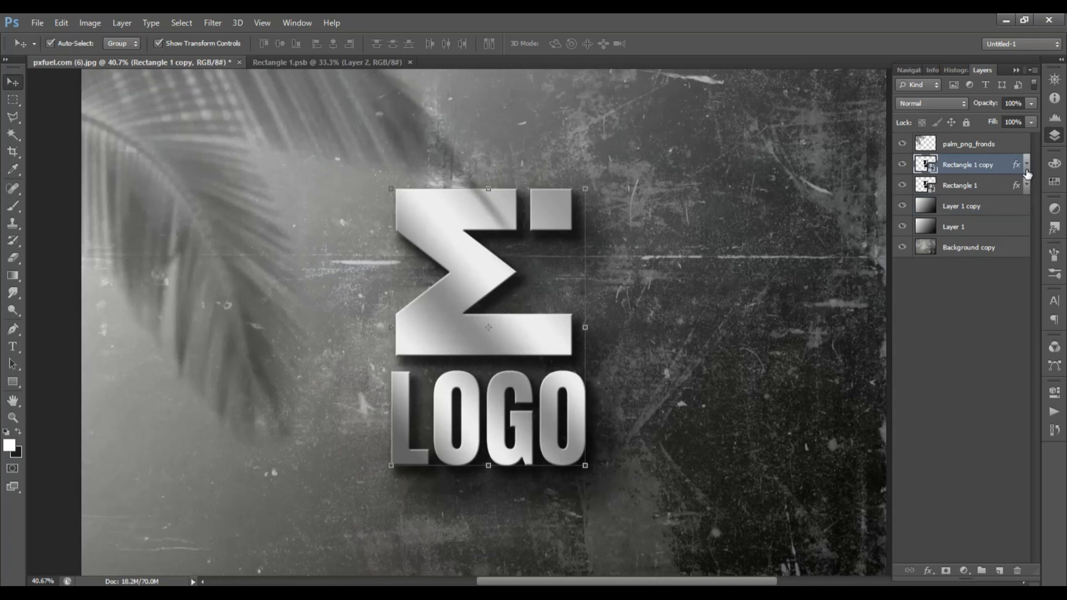
click(958, 282)
scroll(799, 323, down, 2)
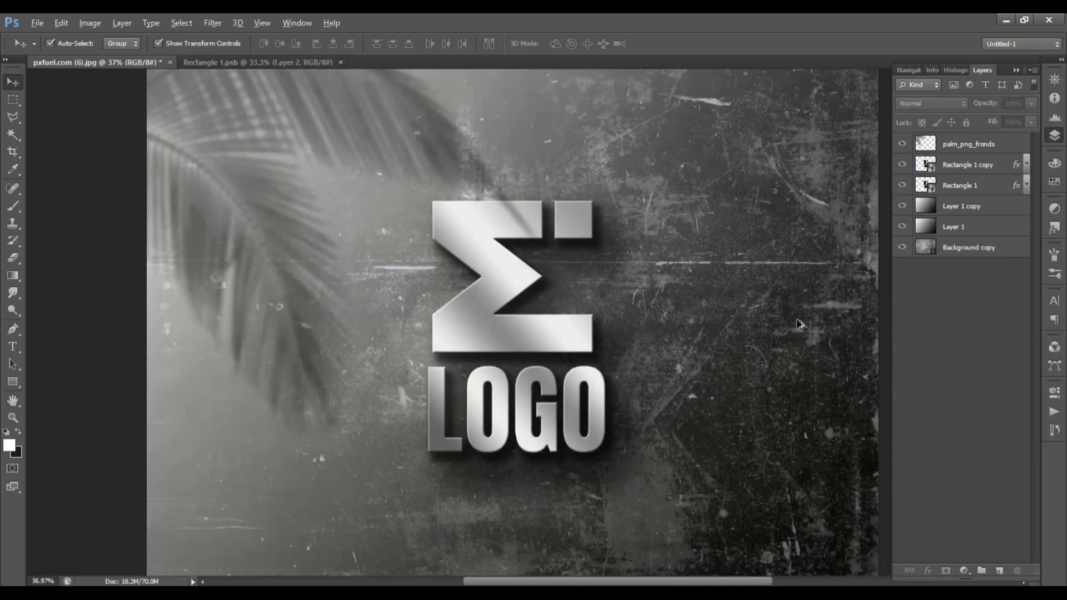
key(alt)
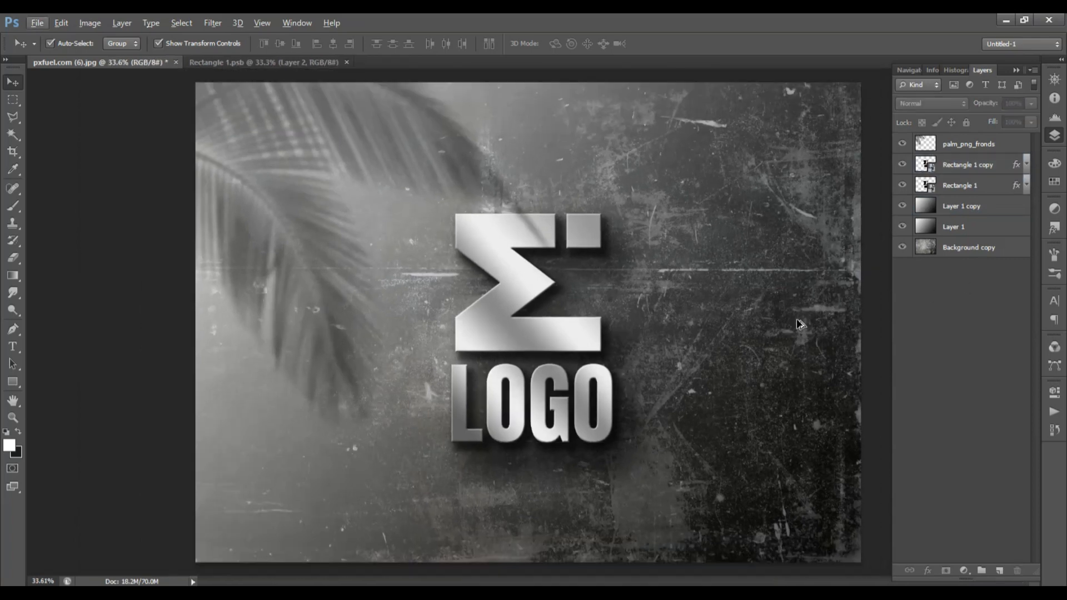
key(F7)
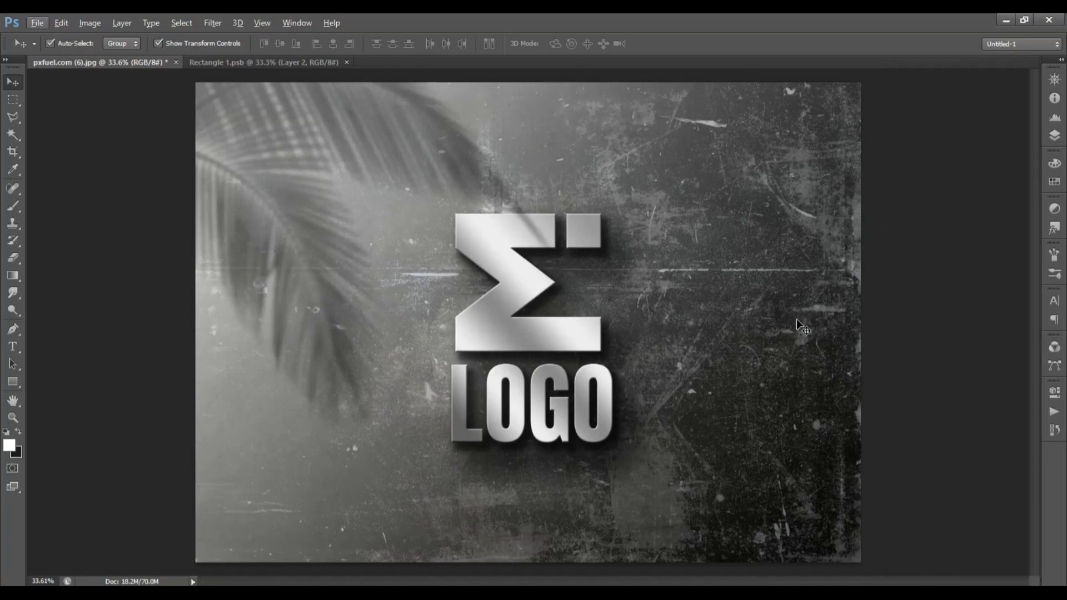